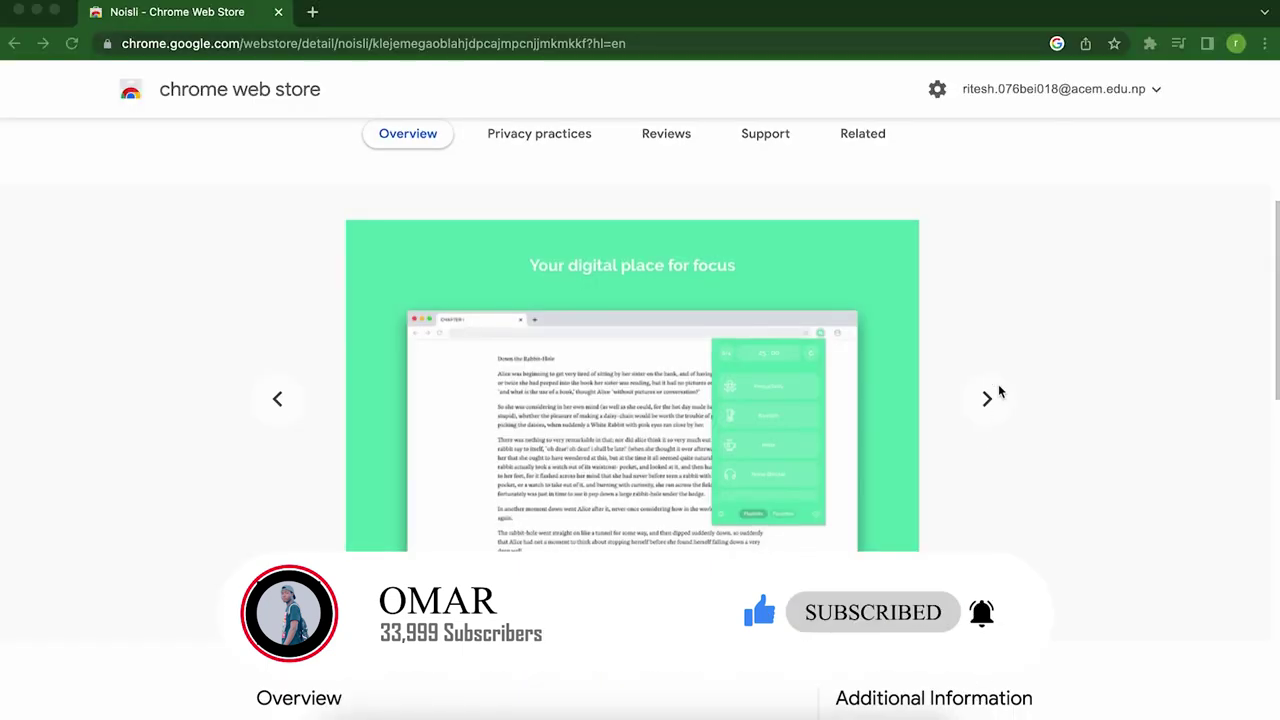
# Page through Noisli's Playlists, Favorites, Timer and Shuffle and Oscillation screenshots
pyautogui.click(988, 399)
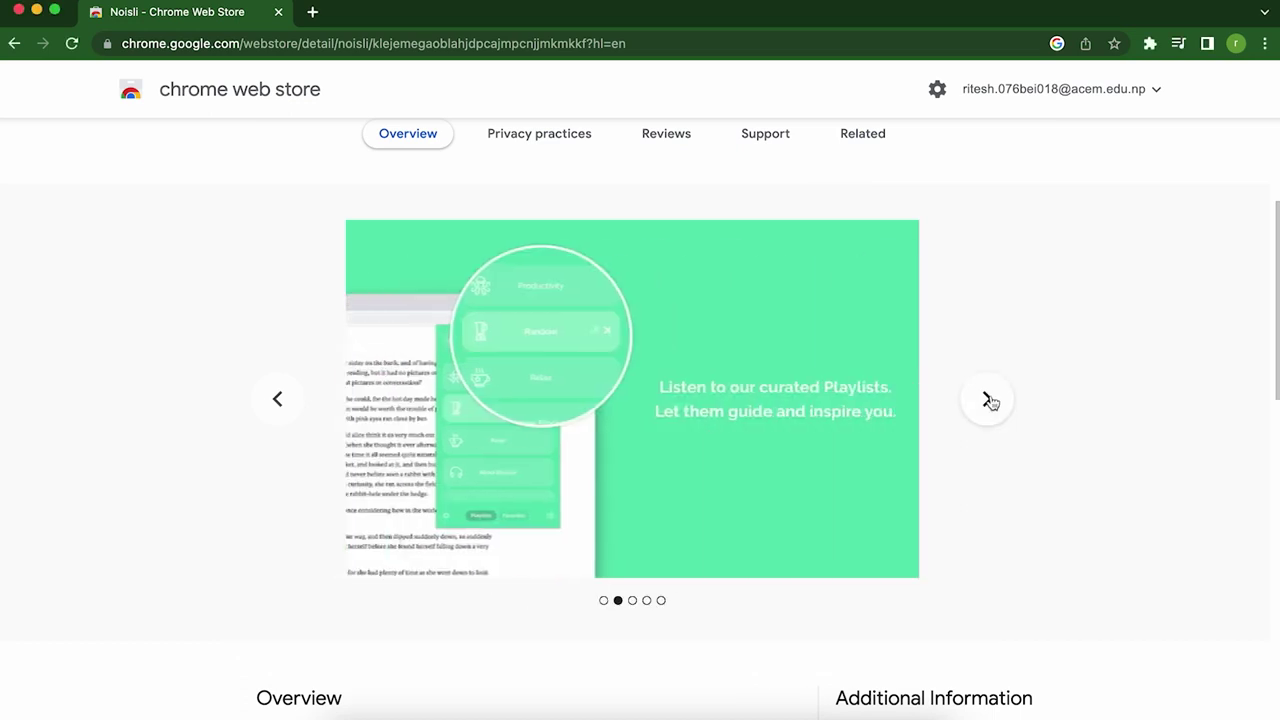
pyautogui.click(988, 400)
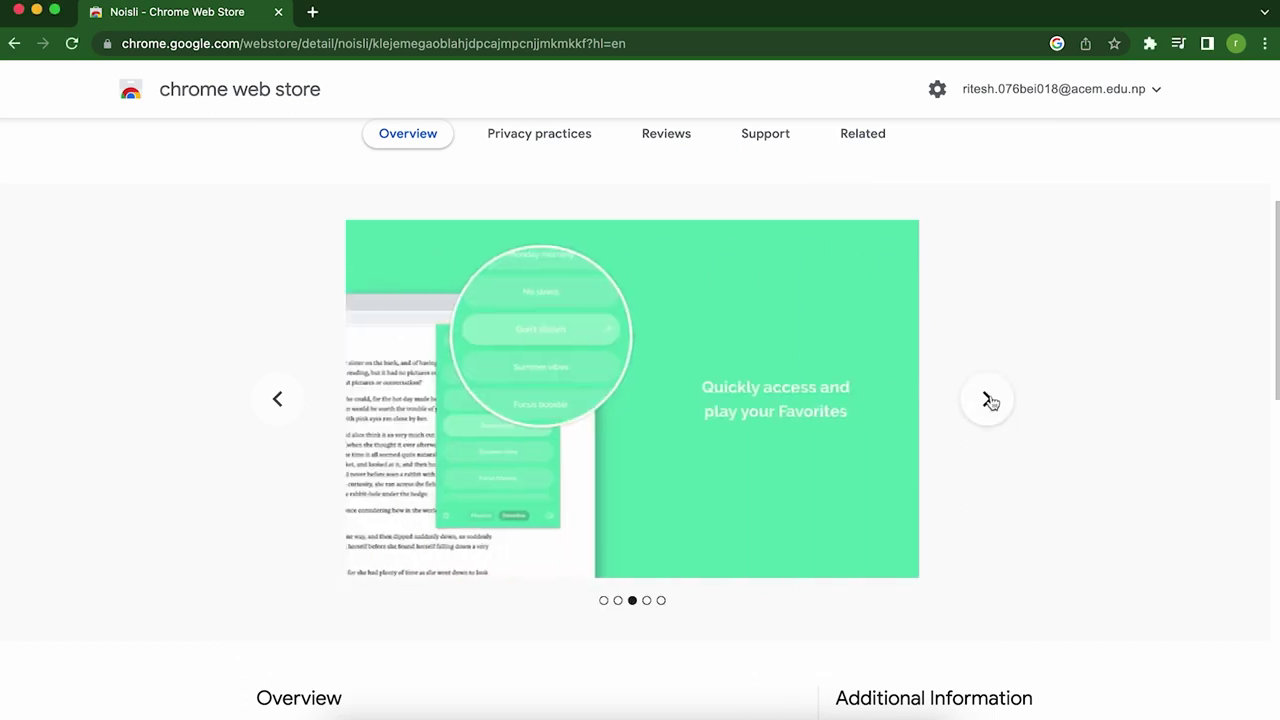
pyautogui.click(988, 400)
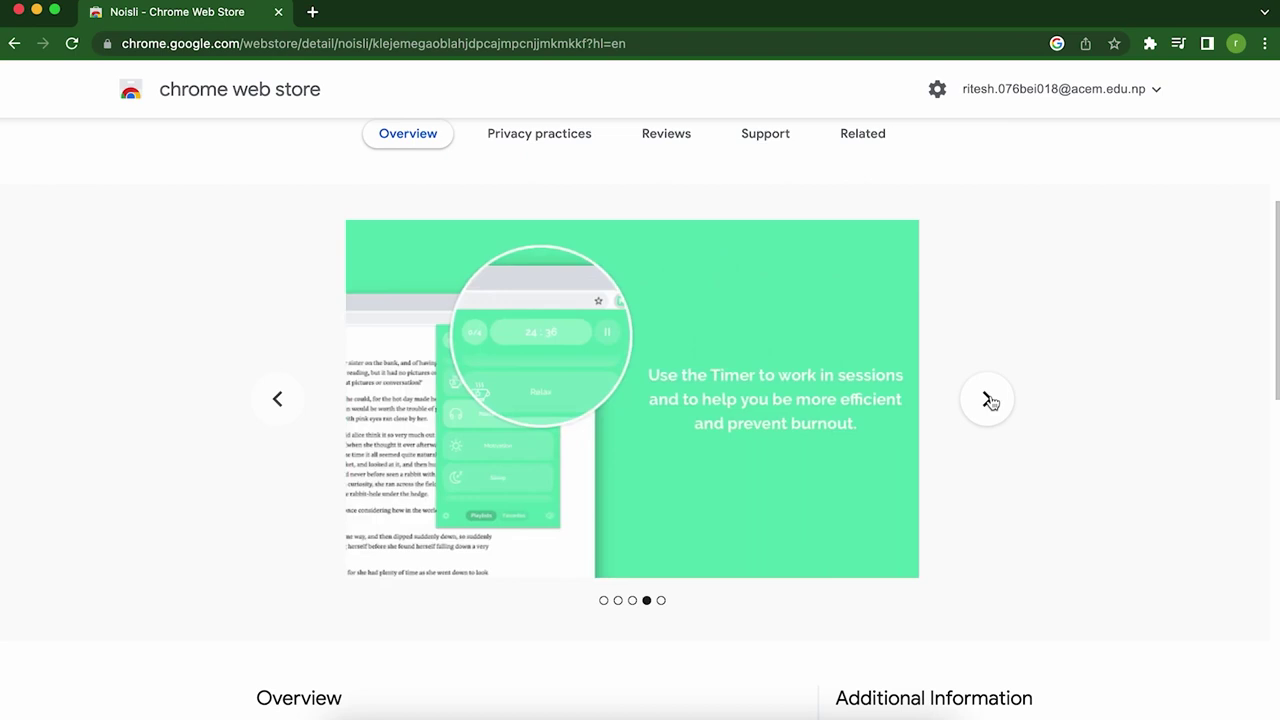
pyautogui.click(988, 400)
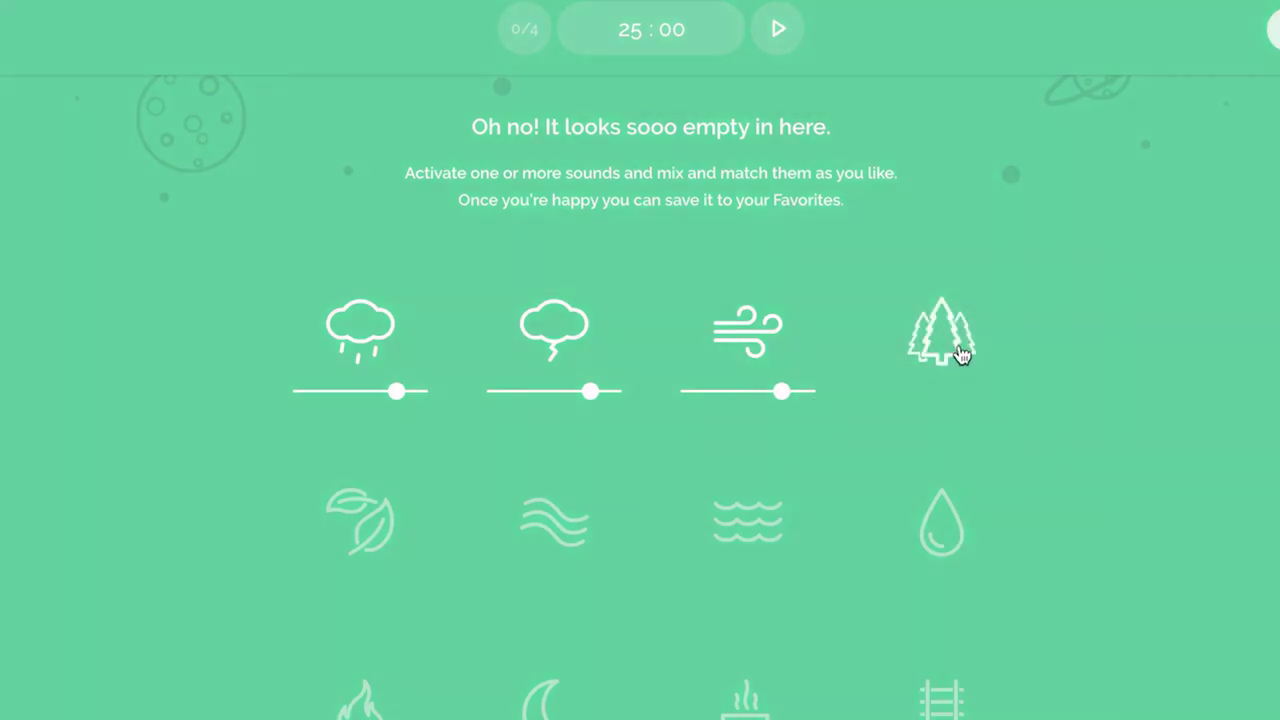
# Mix forest, ocean waves and coffee shop sounds in Noisli
pyautogui.click(960, 353)
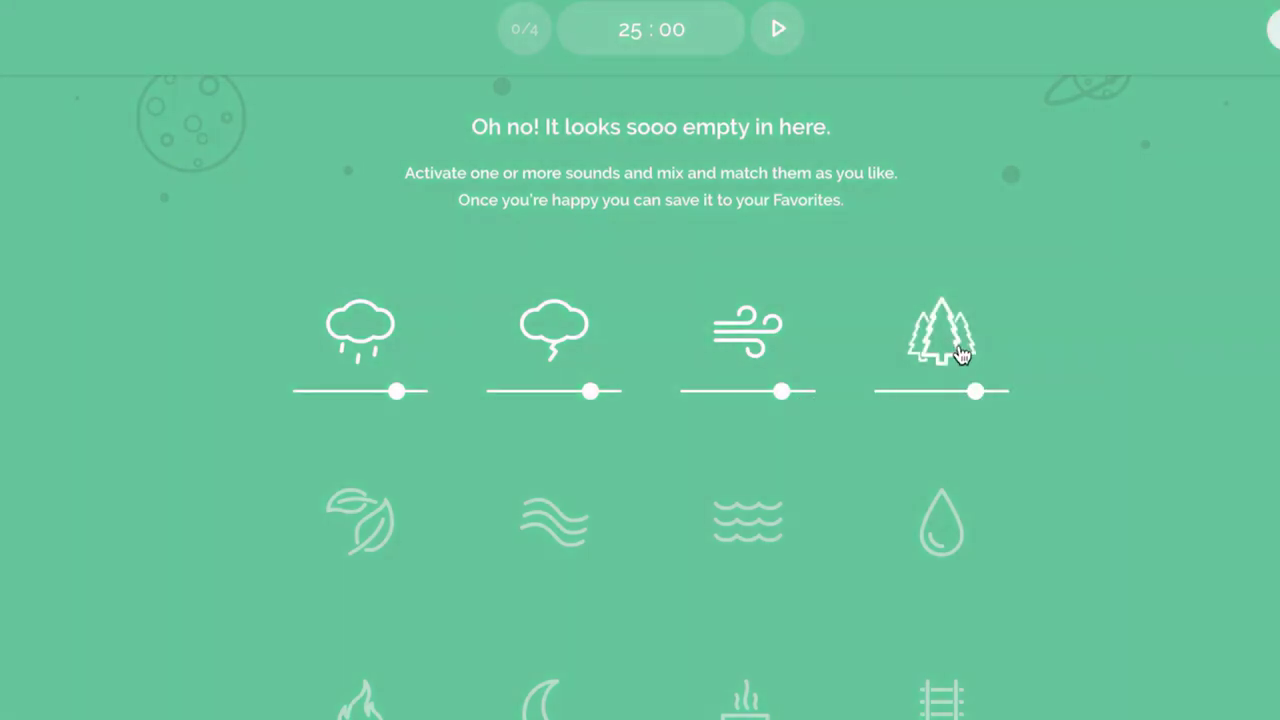
pyautogui.click(745, 516)
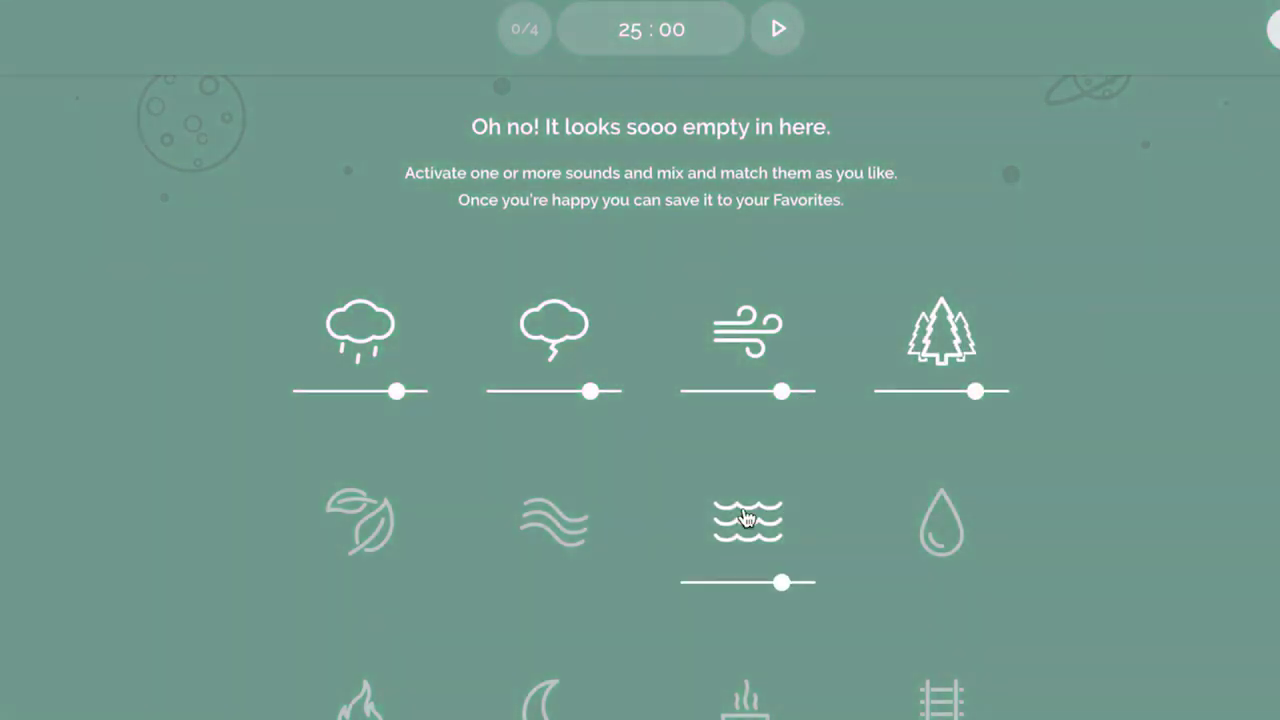
pyautogui.scroll(-1, 745, 516)
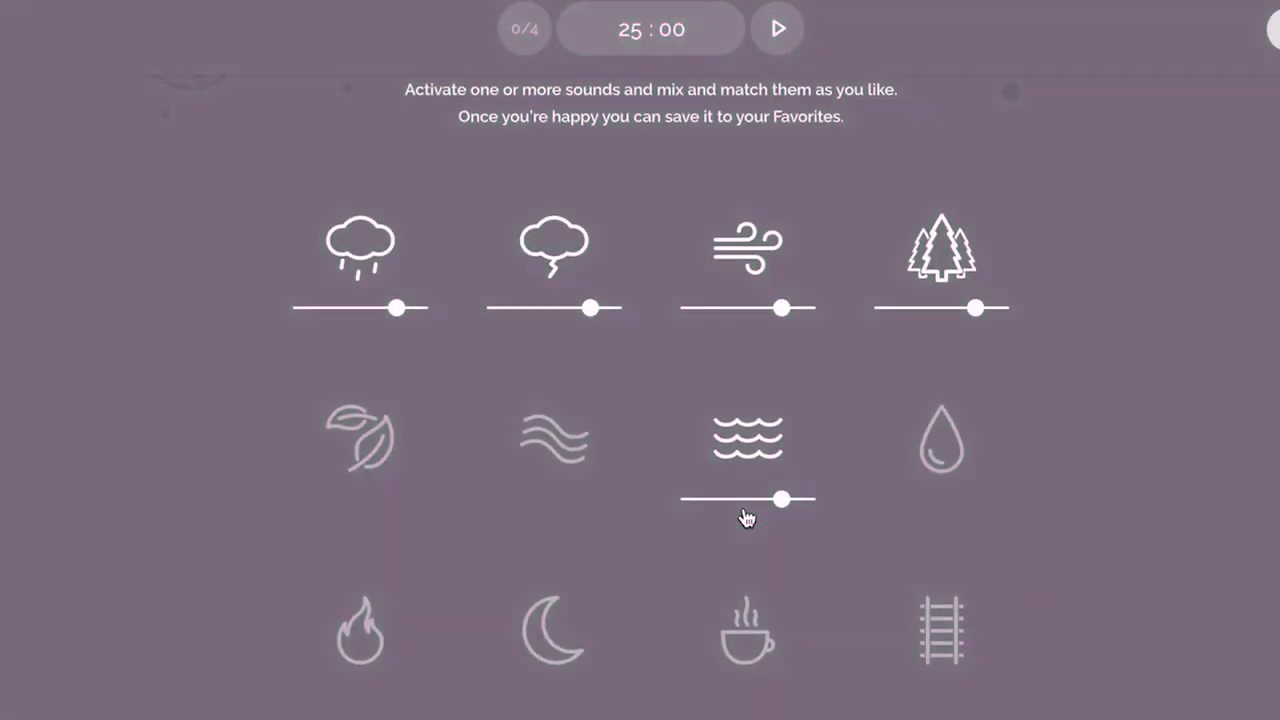
pyautogui.scroll(-2, 743, 507)
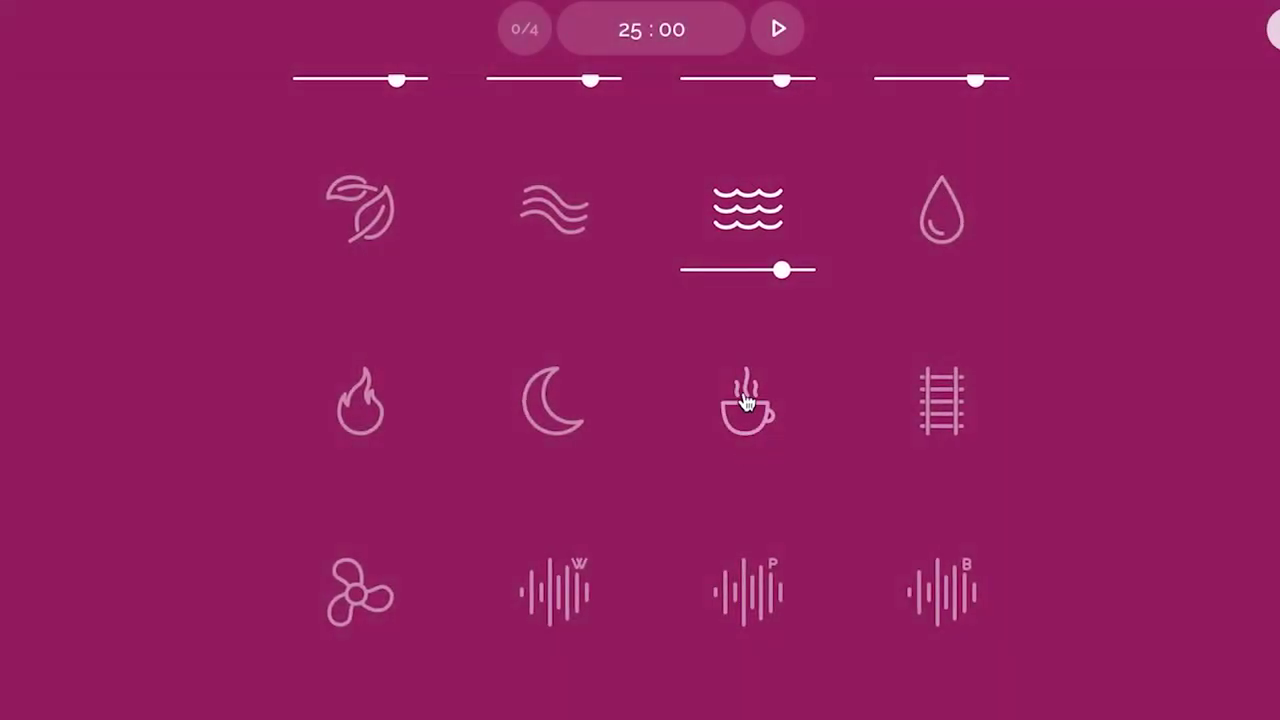
pyautogui.click(745, 378)
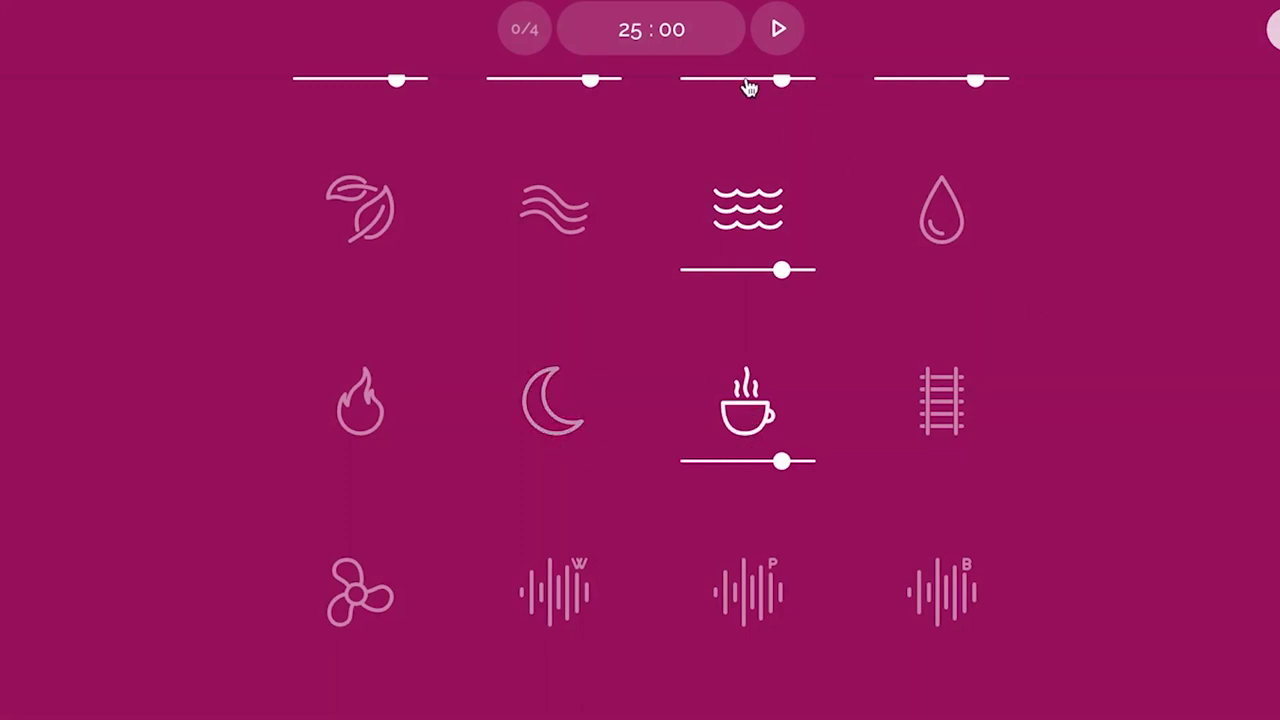
# Start the focus timer, play the Relax playlist and browse the Sleep and Studying playlists
pyautogui.click(777, 30)
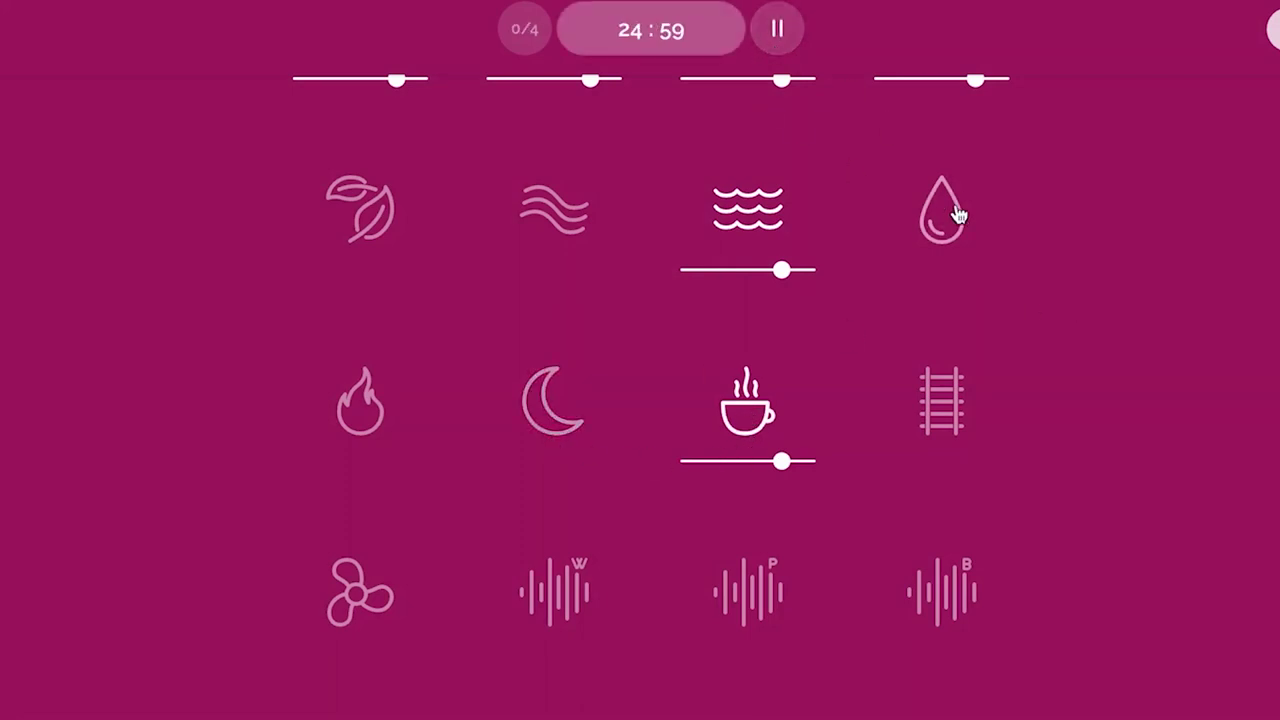
pyautogui.scroll(-3, 1096, 371)
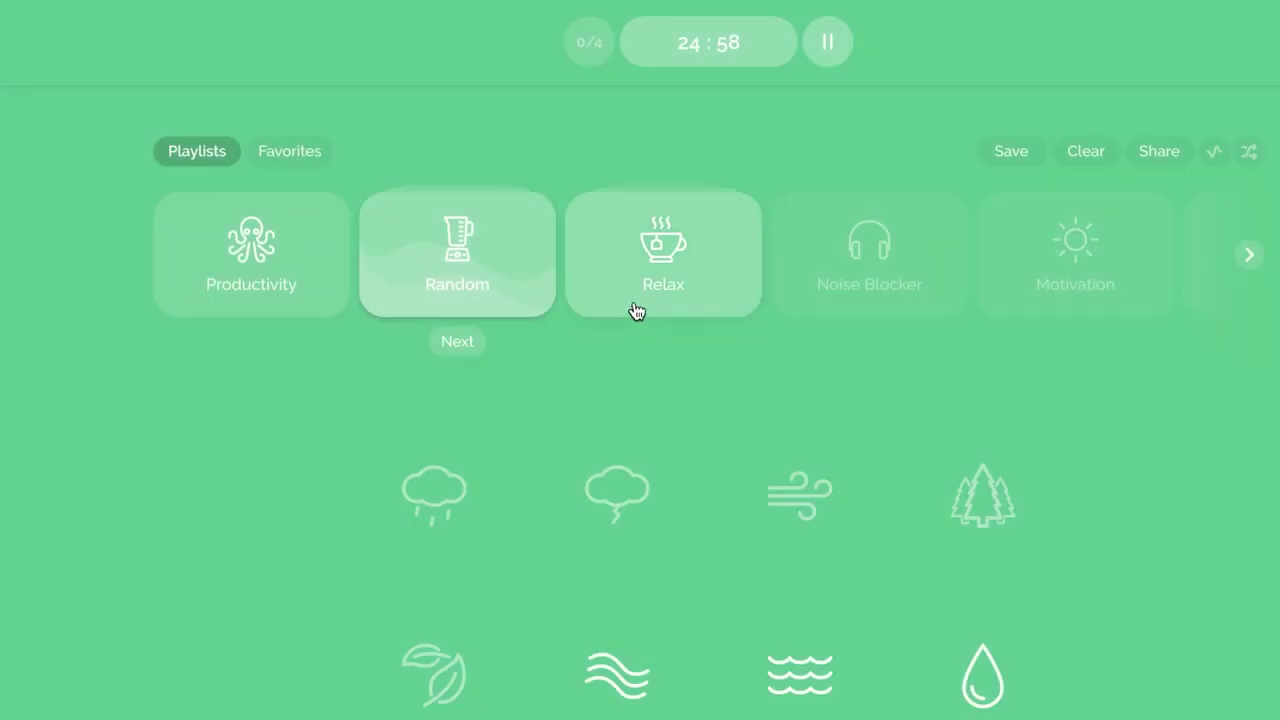
pyautogui.click(634, 311)
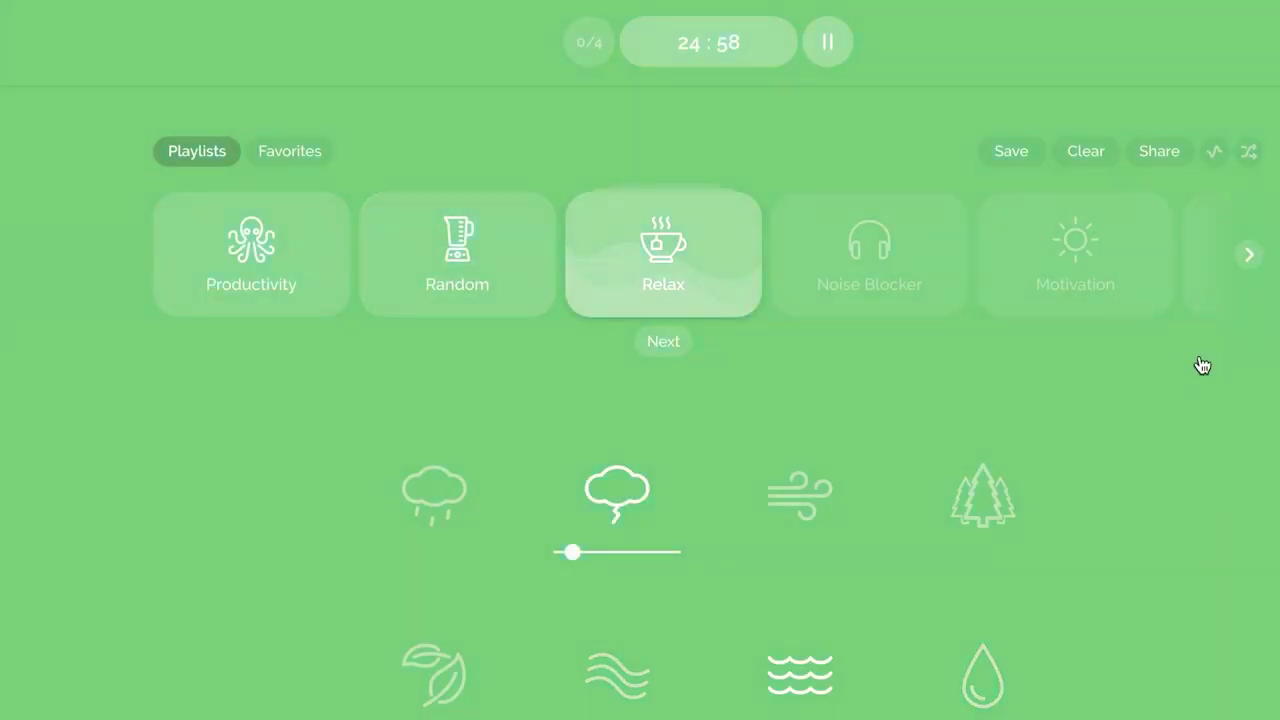
pyautogui.click(1256, 262)
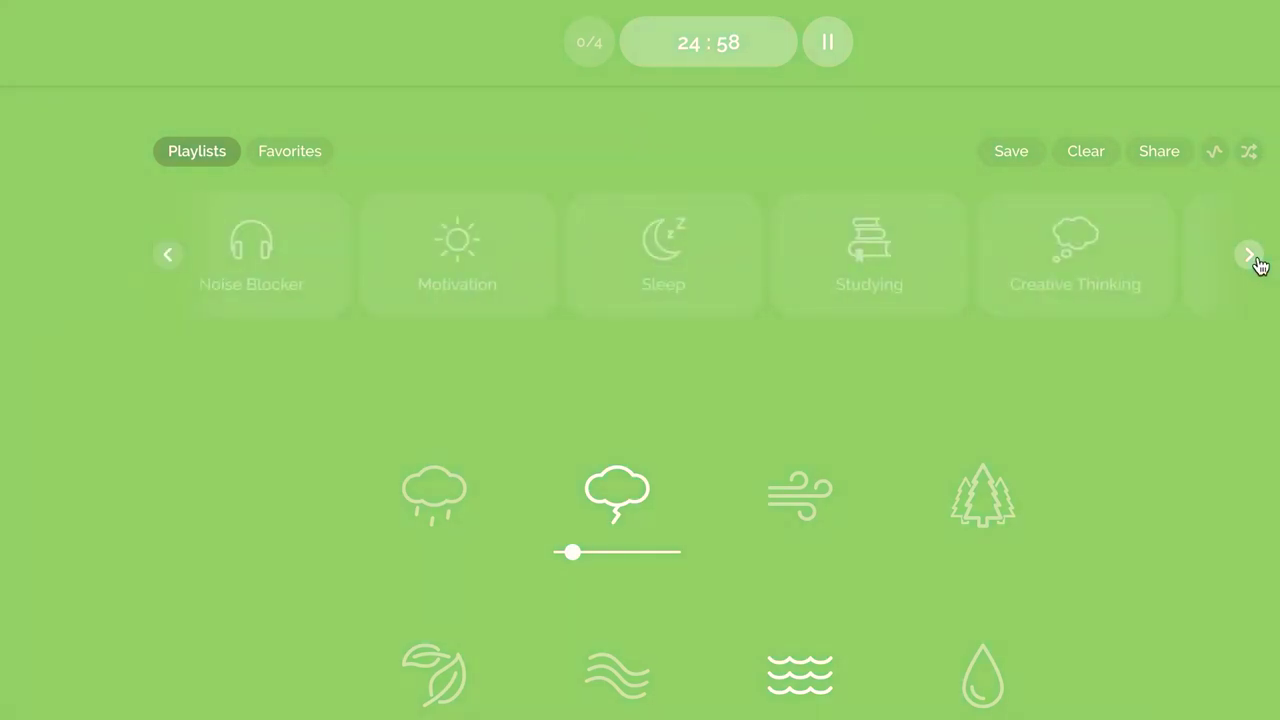
pyautogui.click(1250, 256)
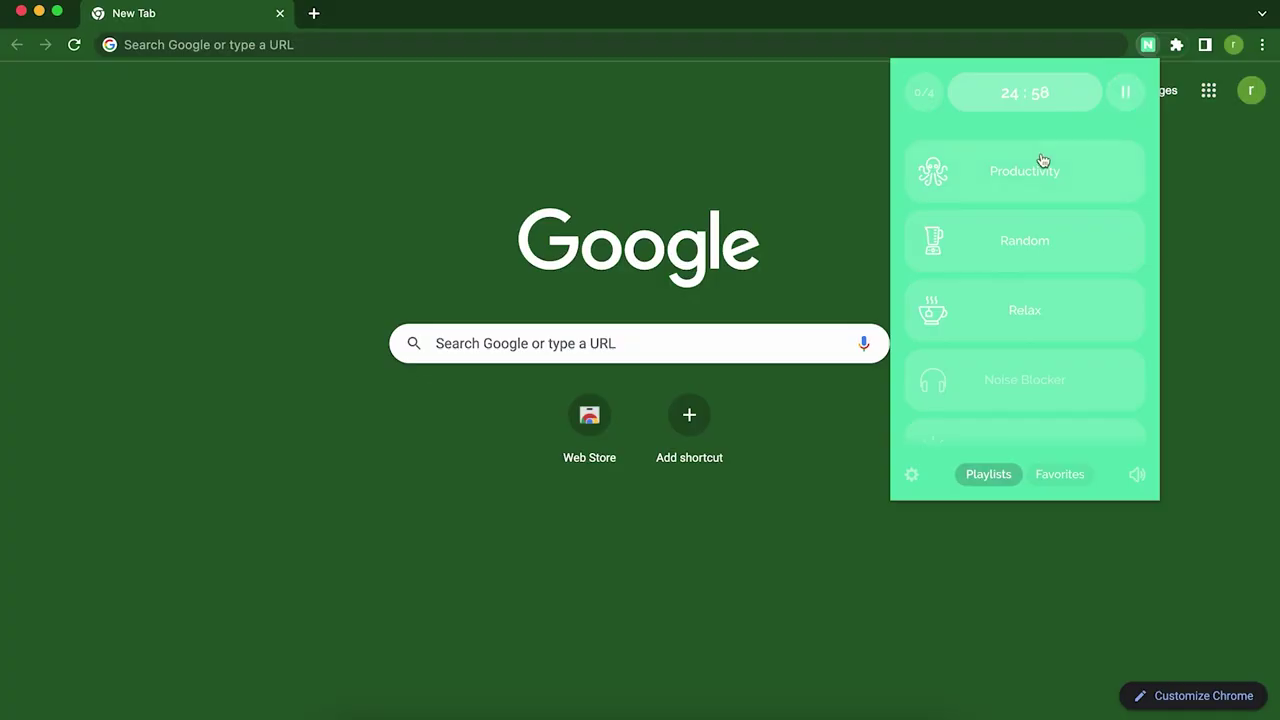
# Play Noisli's Productivity playlist, then switch back to Relax
pyautogui.click(1027, 178)
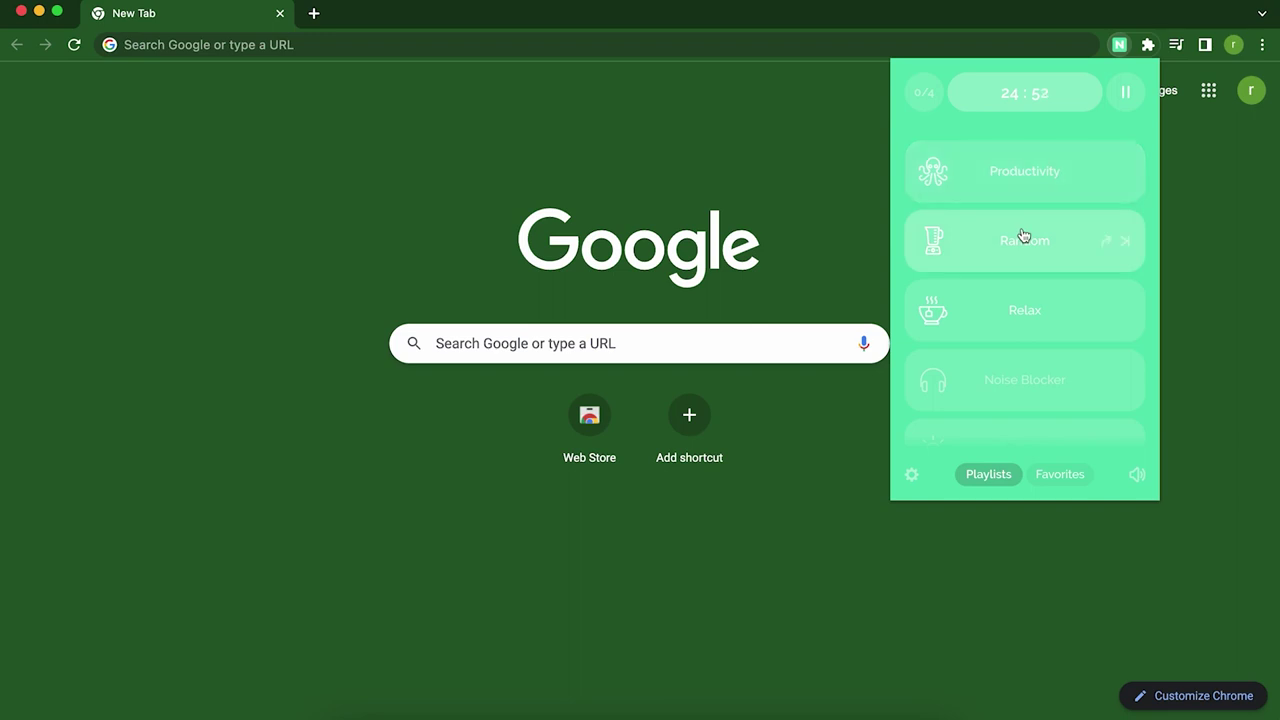
pyautogui.click(1015, 325)
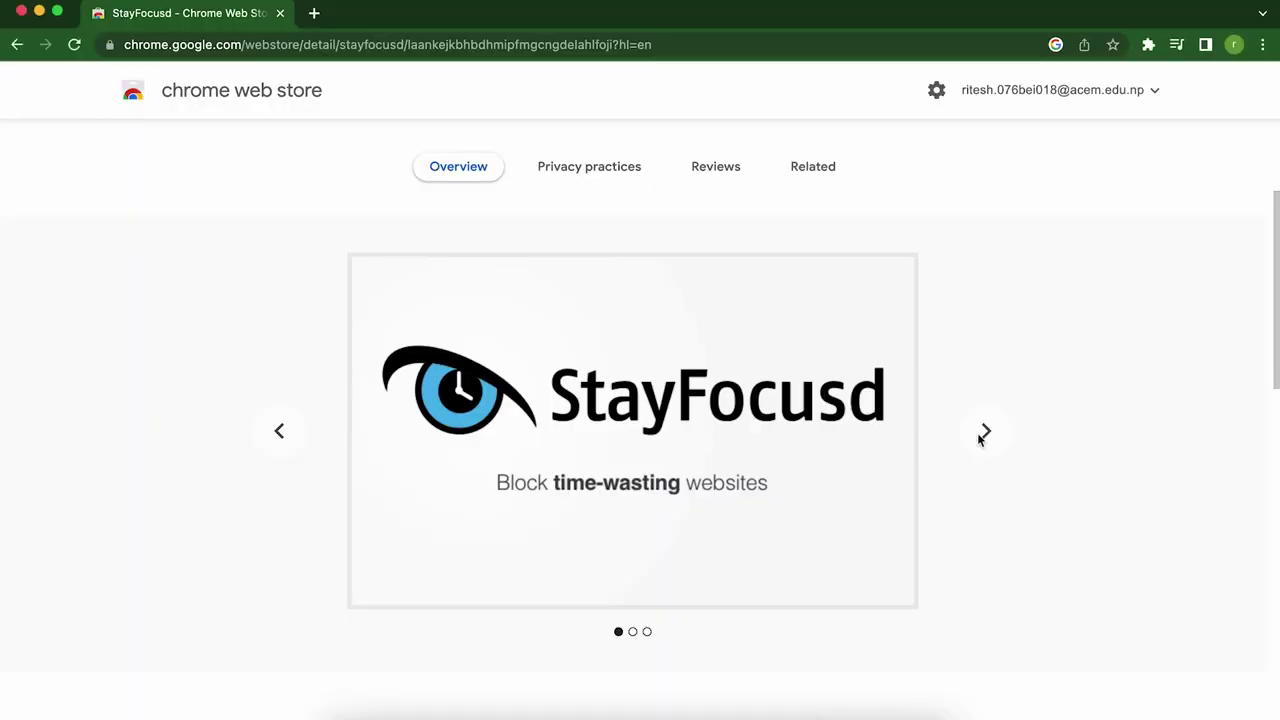
# Page StayFocusd's screenshots to the third slide, past the Blocked Sites preview
pyautogui.click(986, 434)
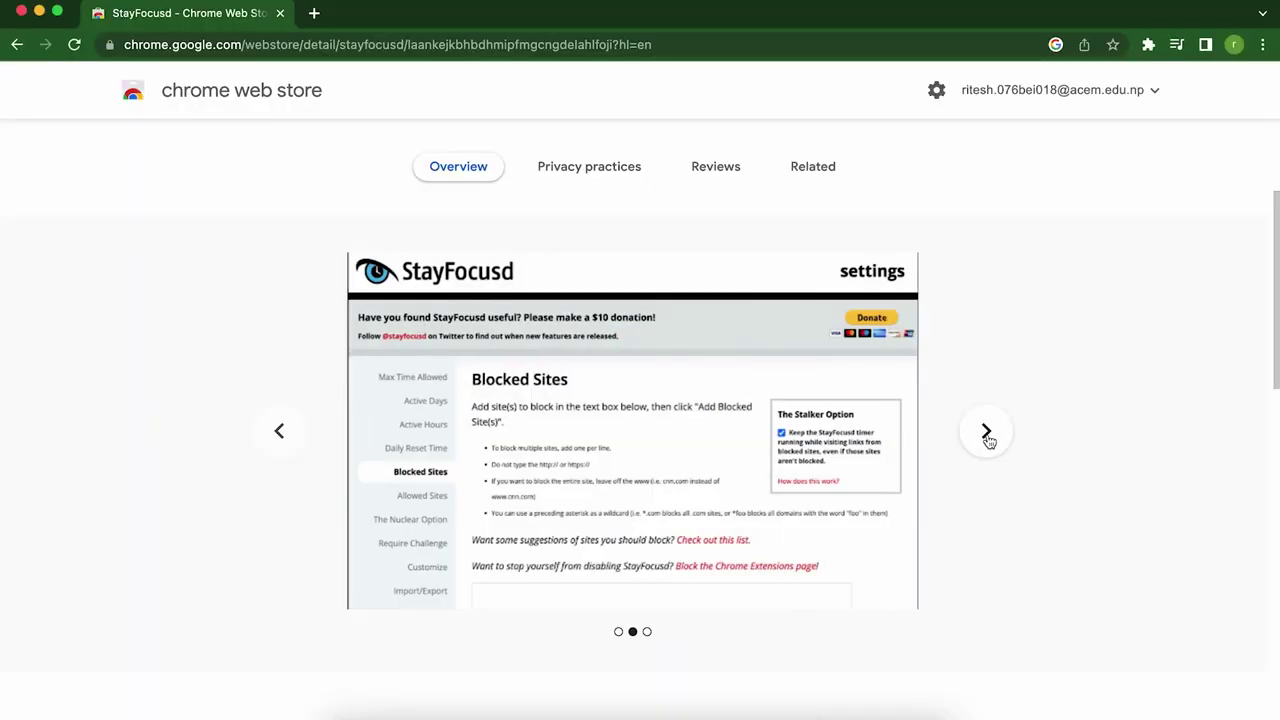
pyautogui.click(987, 435)
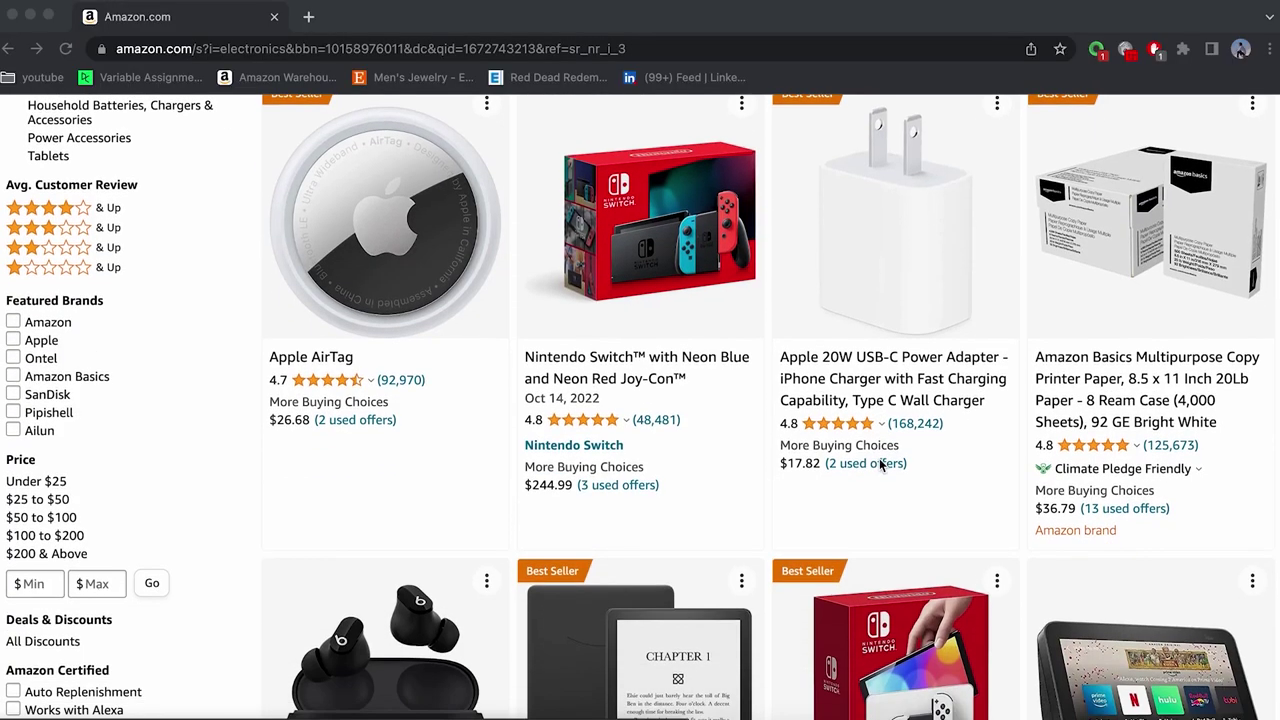
# Scroll Amazon's electronics results down to the Beats Studio Buds, Kindle and Switch OLED row
pyautogui.scroll(-3, 880, 463)
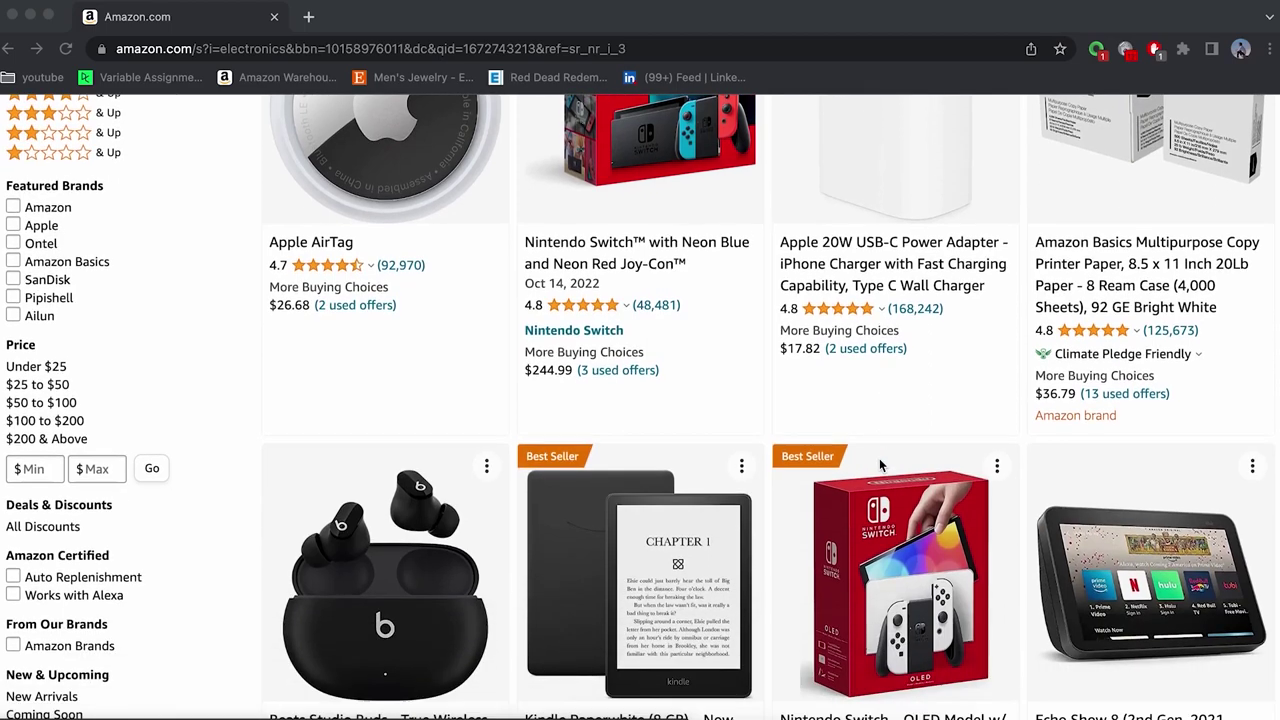
pyautogui.scroll(-2, 879, 458)
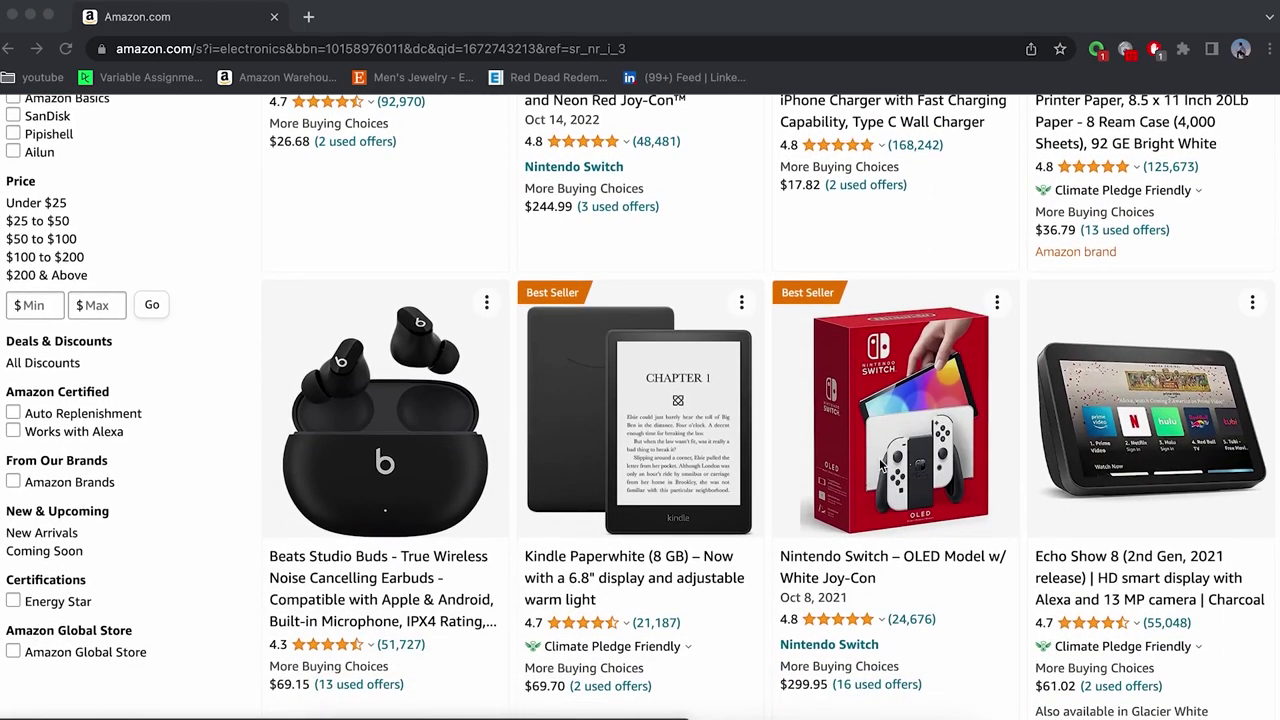
pyautogui.scroll(-3, 880, 465)
pyautogui.scroll(-2, 880, 462)
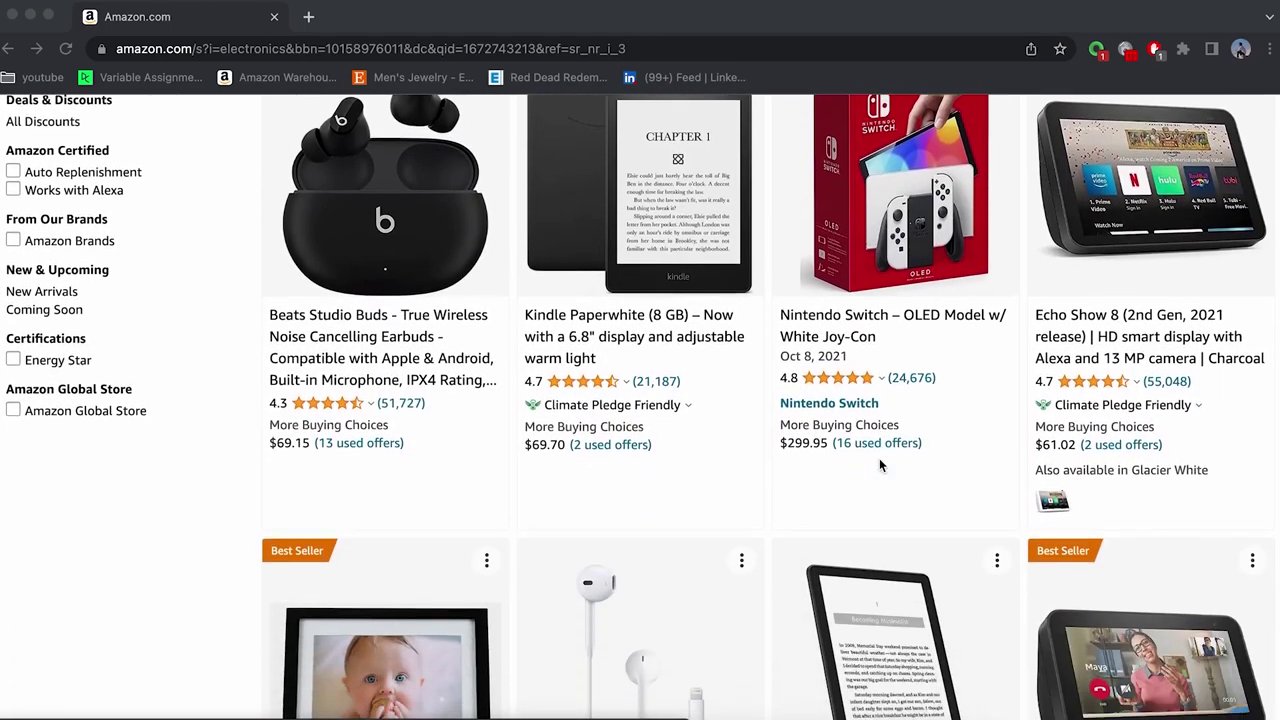
pyautogui.scroll(-1, 880, 463)
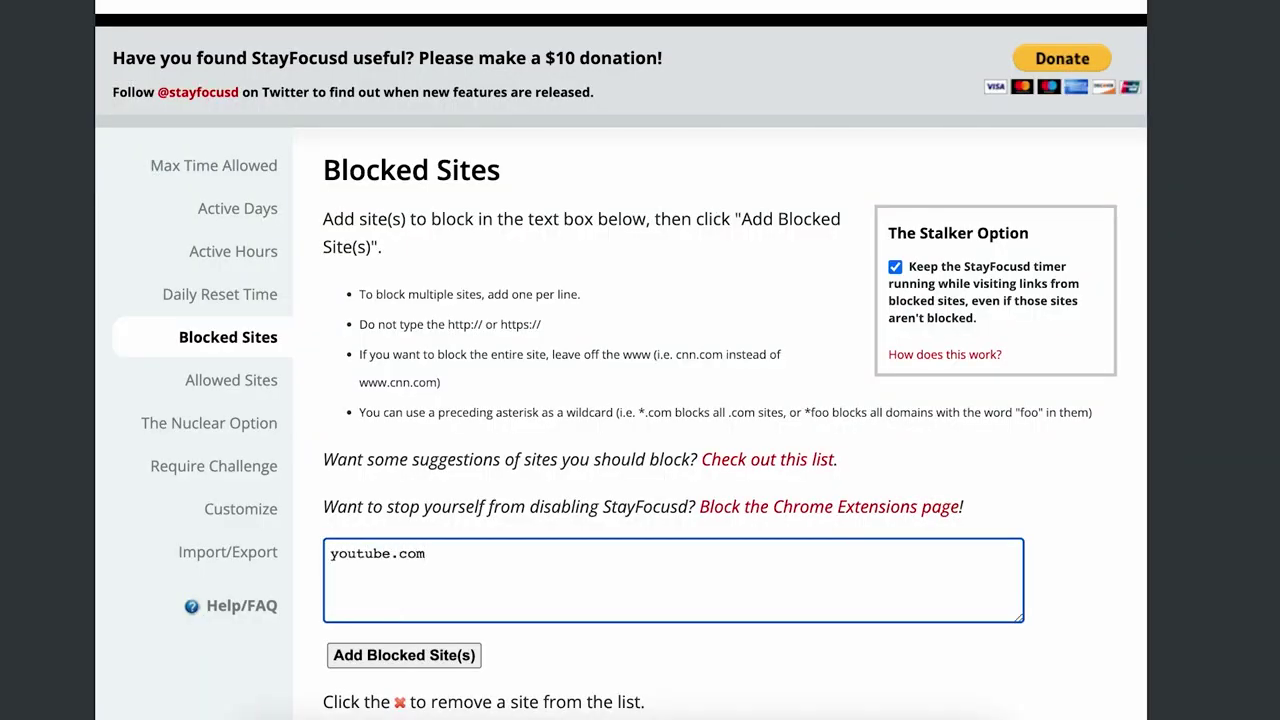
# Add youtube.com to StayFocusd's blocked sites, then select the 10-minute daily limit
pyautogui.click(446, 667)
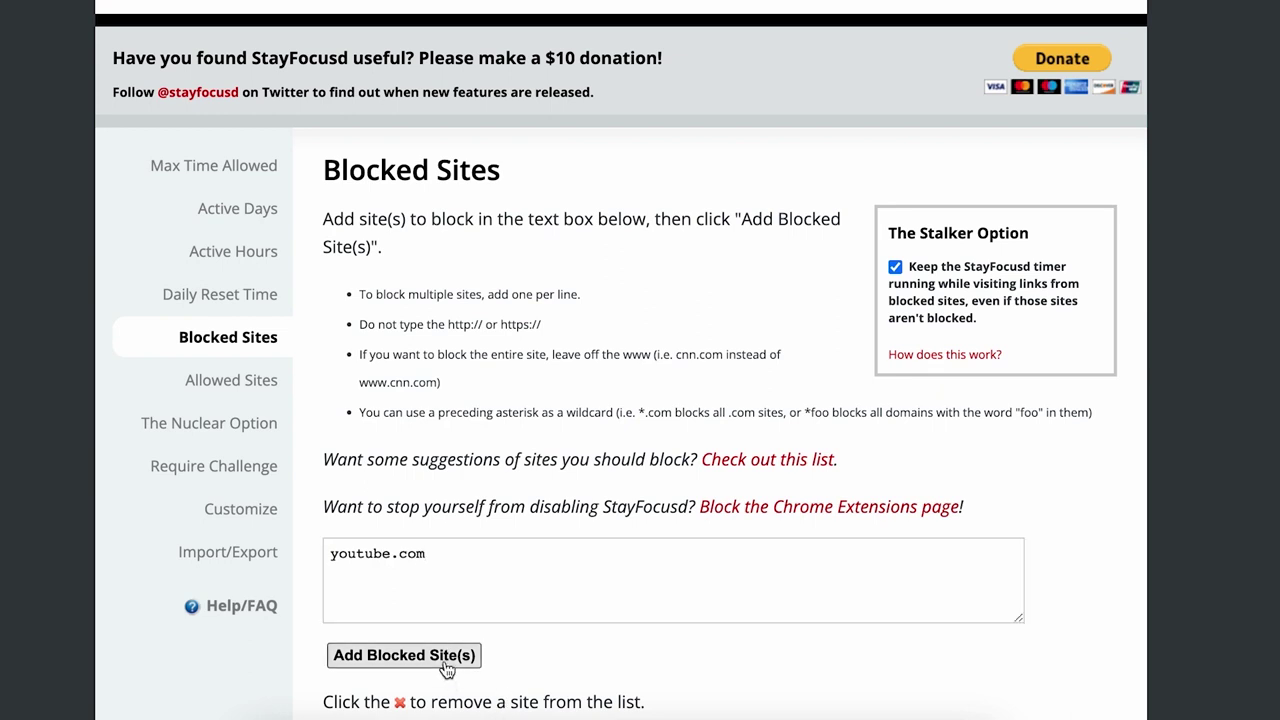
pyautogui.scroll(-2, 533, 668)
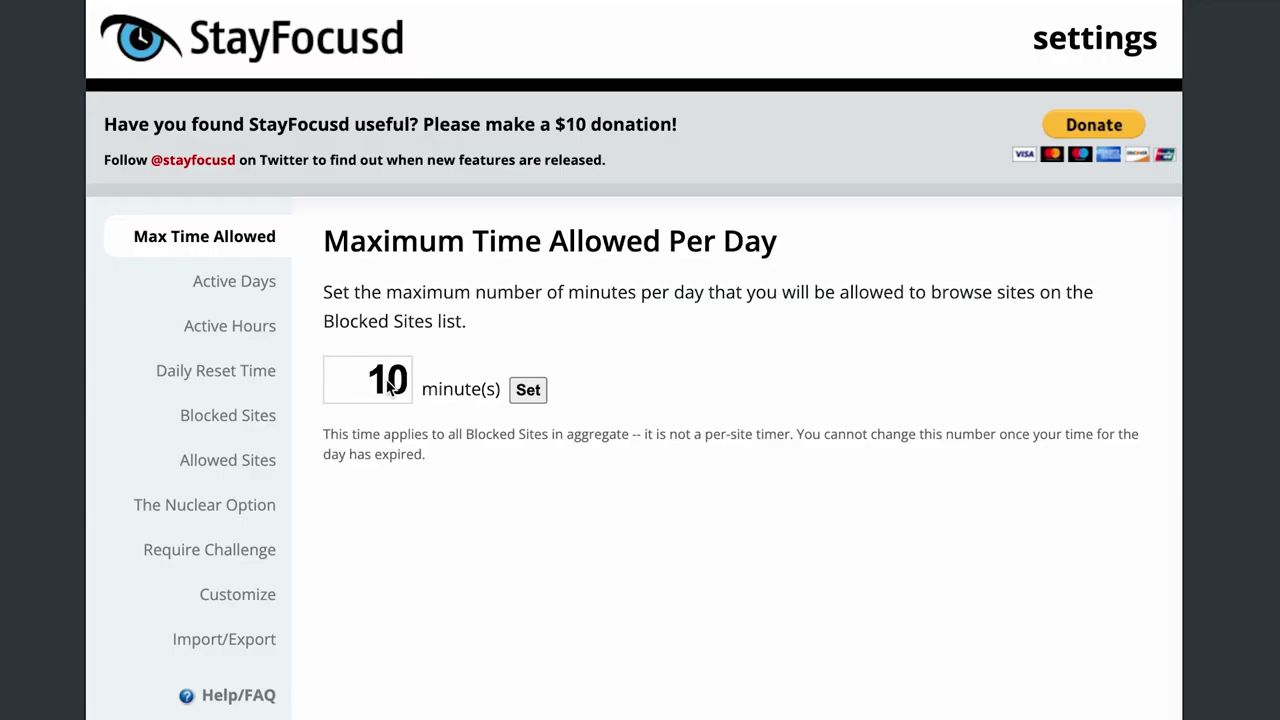
pyautogui.doubleClick(390, 380)
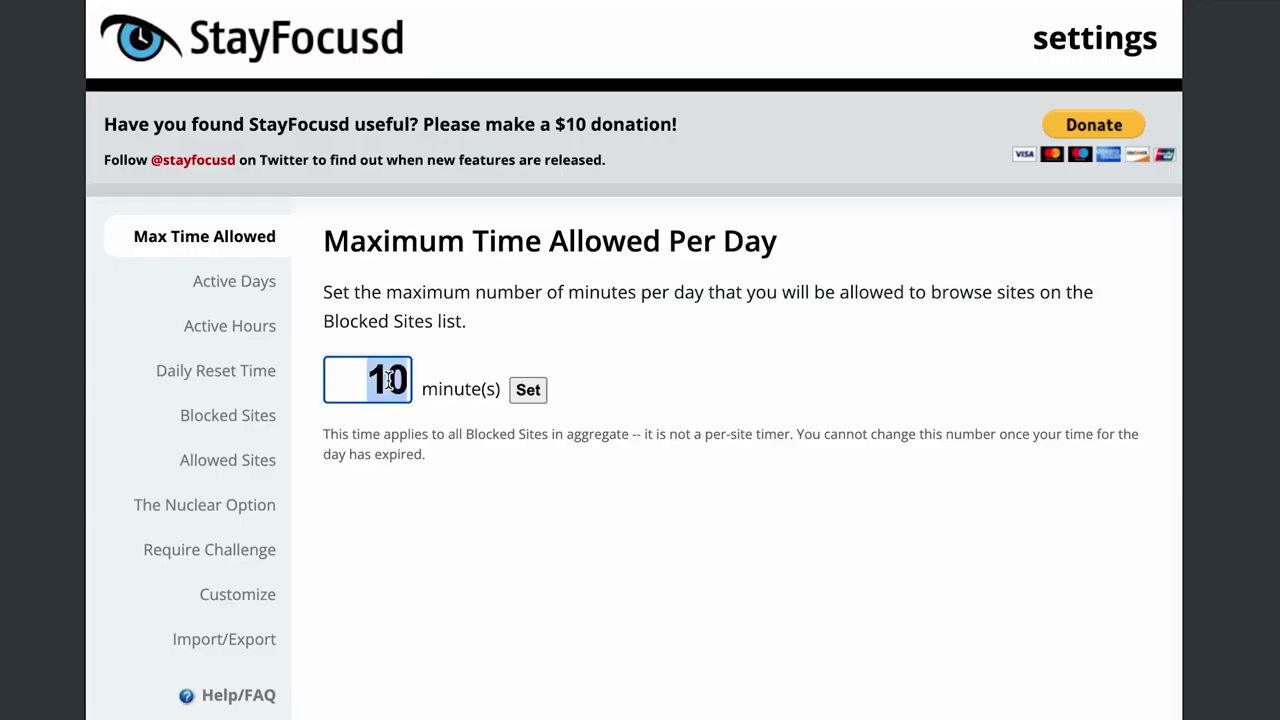
# Raise StayFocusd's daily limit to 15 minutes through all the confirmation dialogs, then view Active Days
pyautogui.write('1')
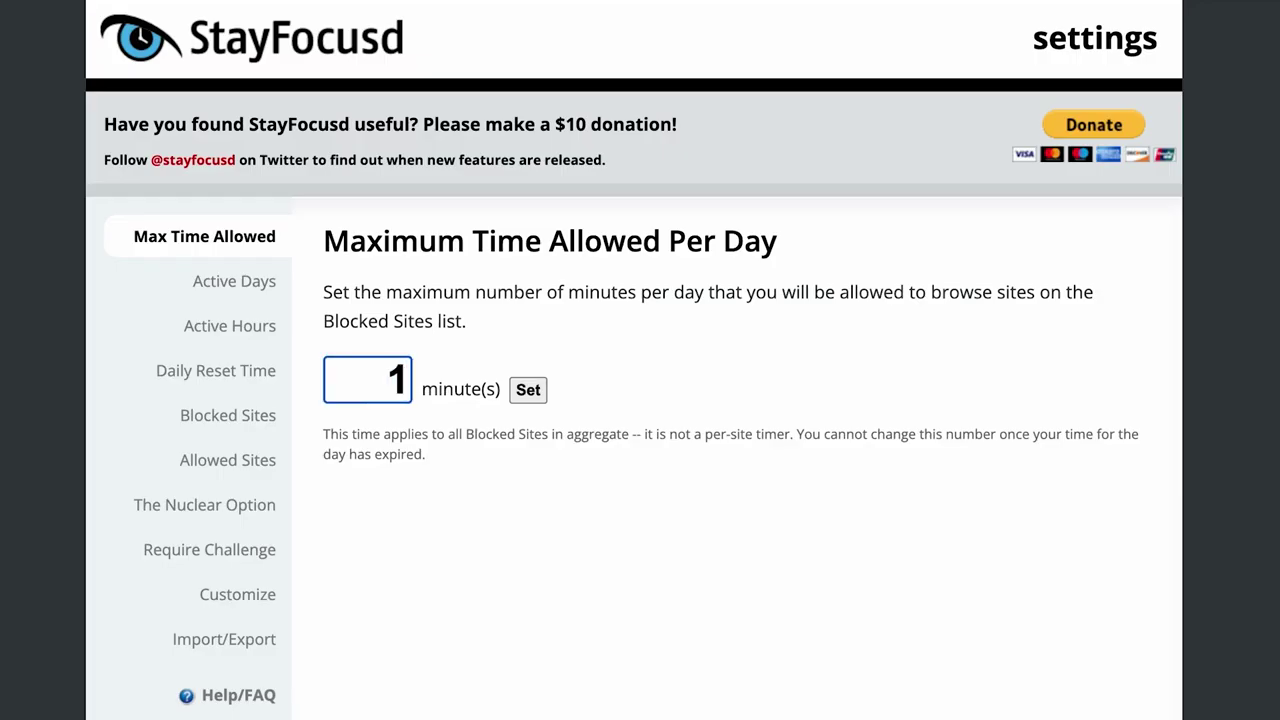
pyautogui.write('5')
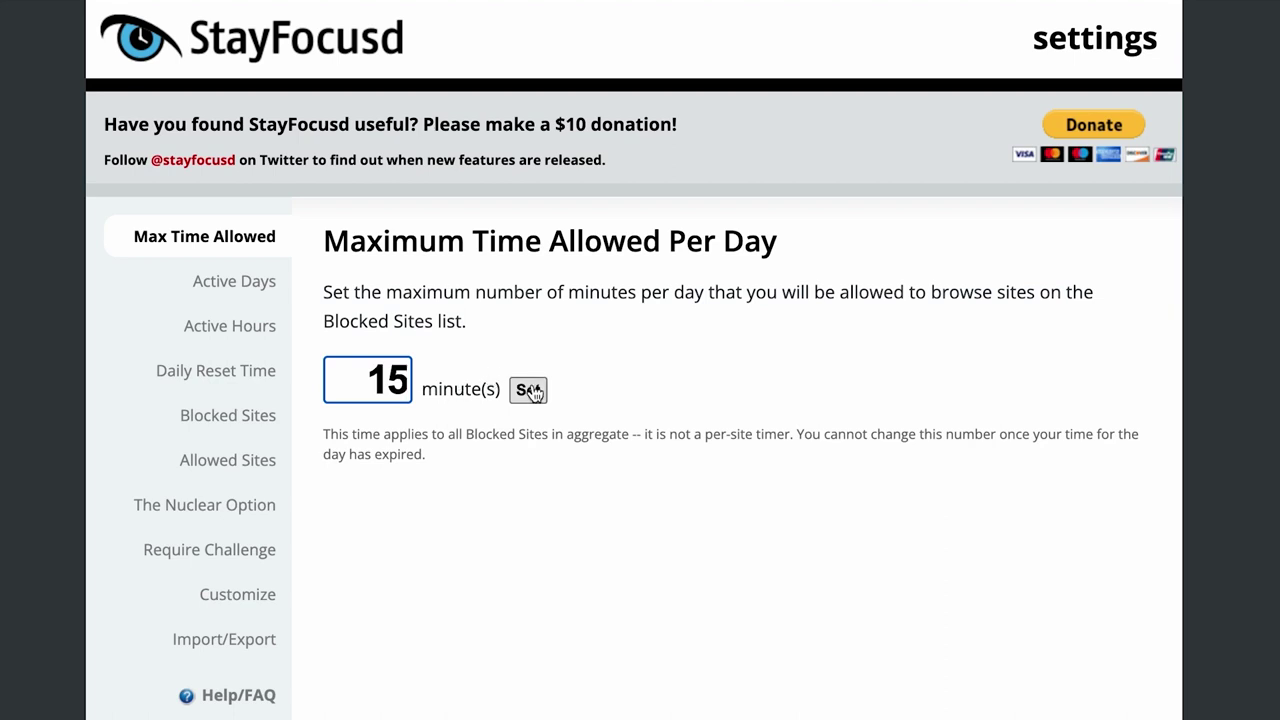
pyautogui.click(528, 390)
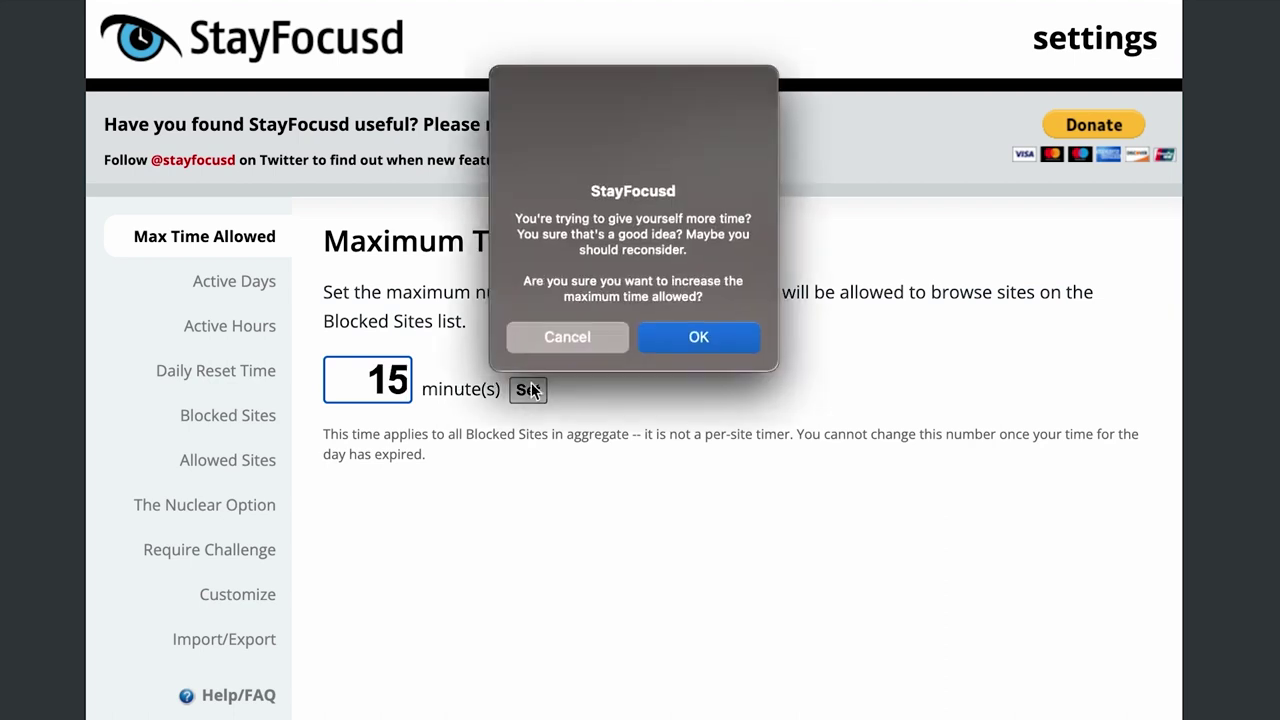
pyautogui.click(666, 343)
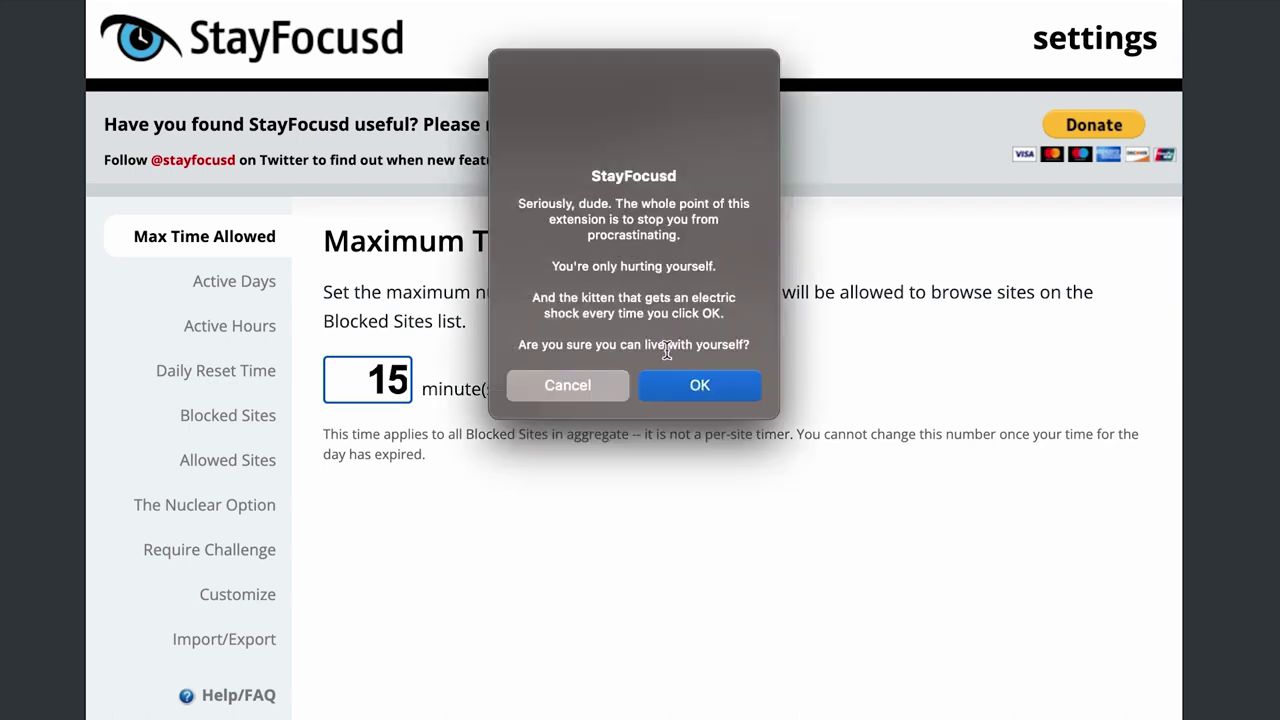
pyautogui.click(677, 393)
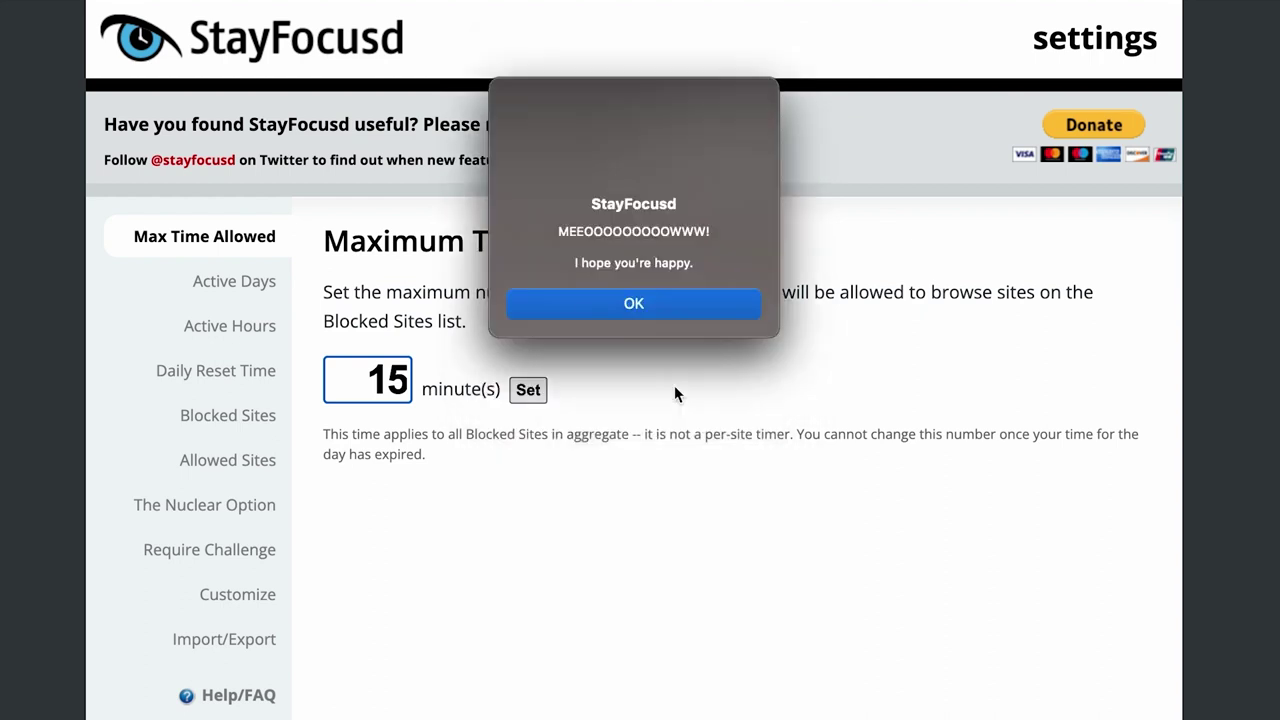
pyautogui.click(664, 308)
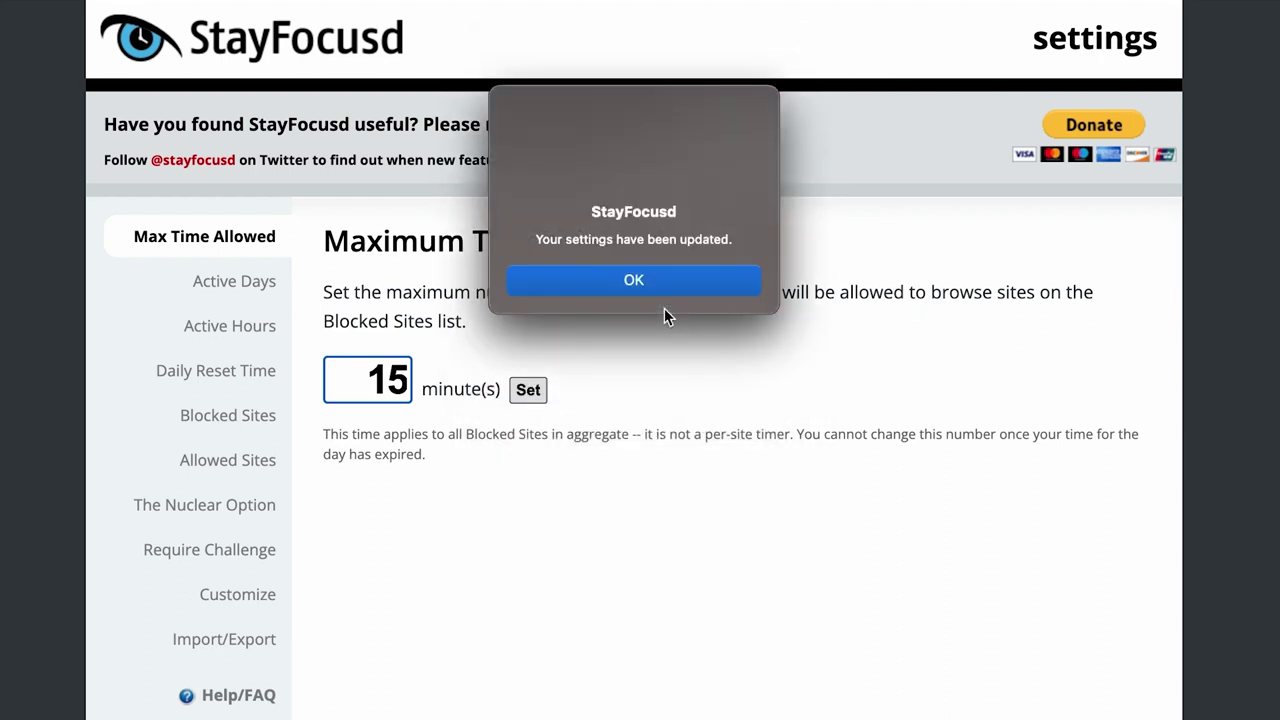
pyautogui.click(658, 281)
pyautogui.click(245, 285)
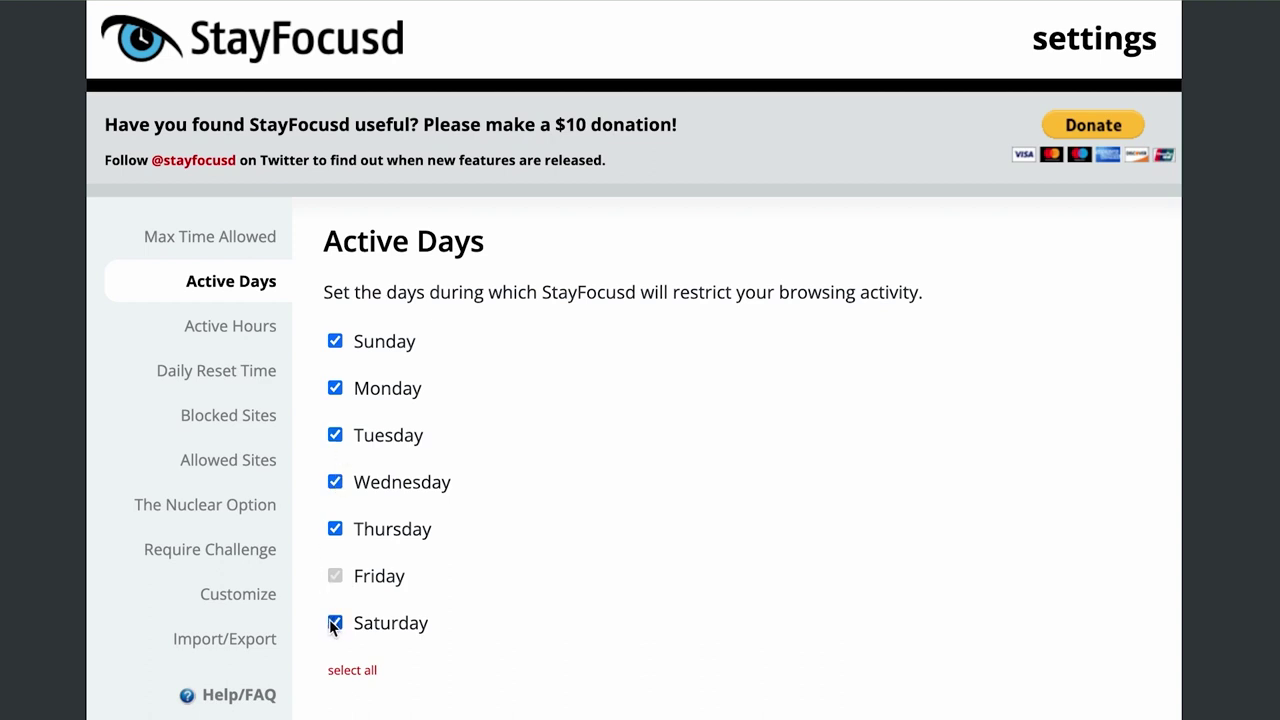
# Show StayFocusd's Active Hours settings page
pyautogui.click(260, 336)
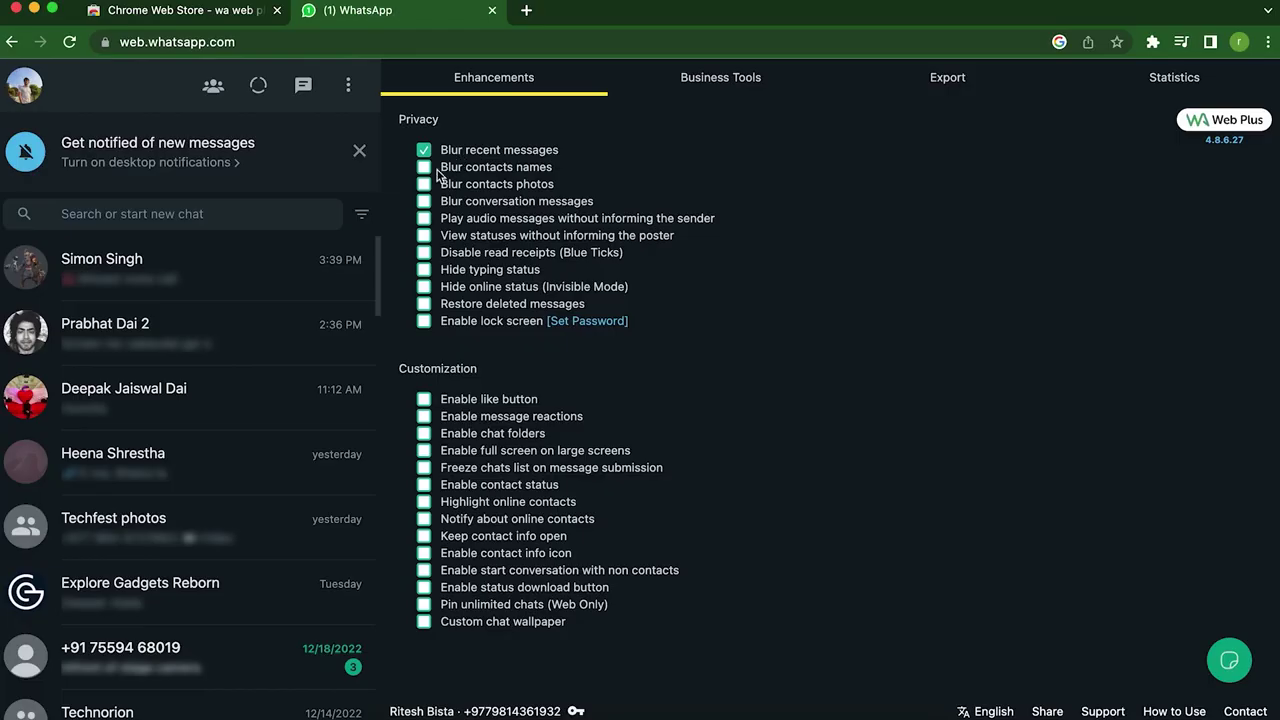
# Blur contact names, contact photos and conversation messages in WA Web Plus
pyautogui.click(424, 167)
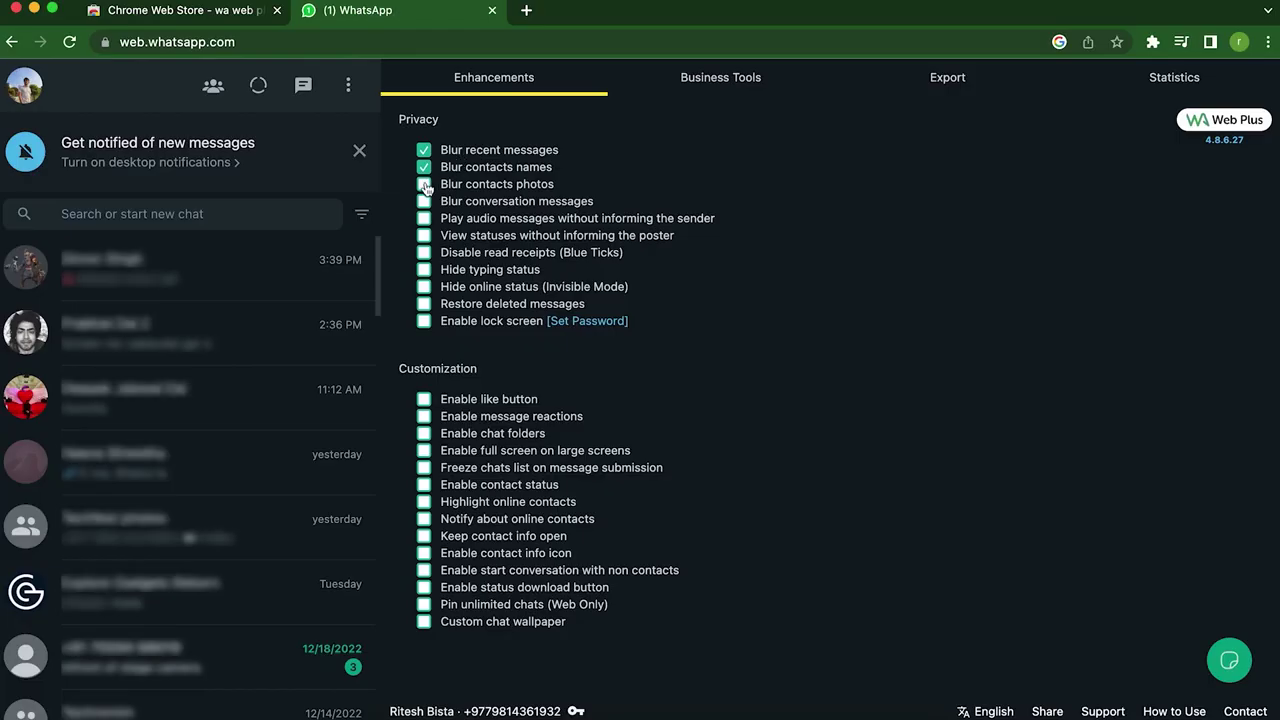
pyautogui.click(424, 184)
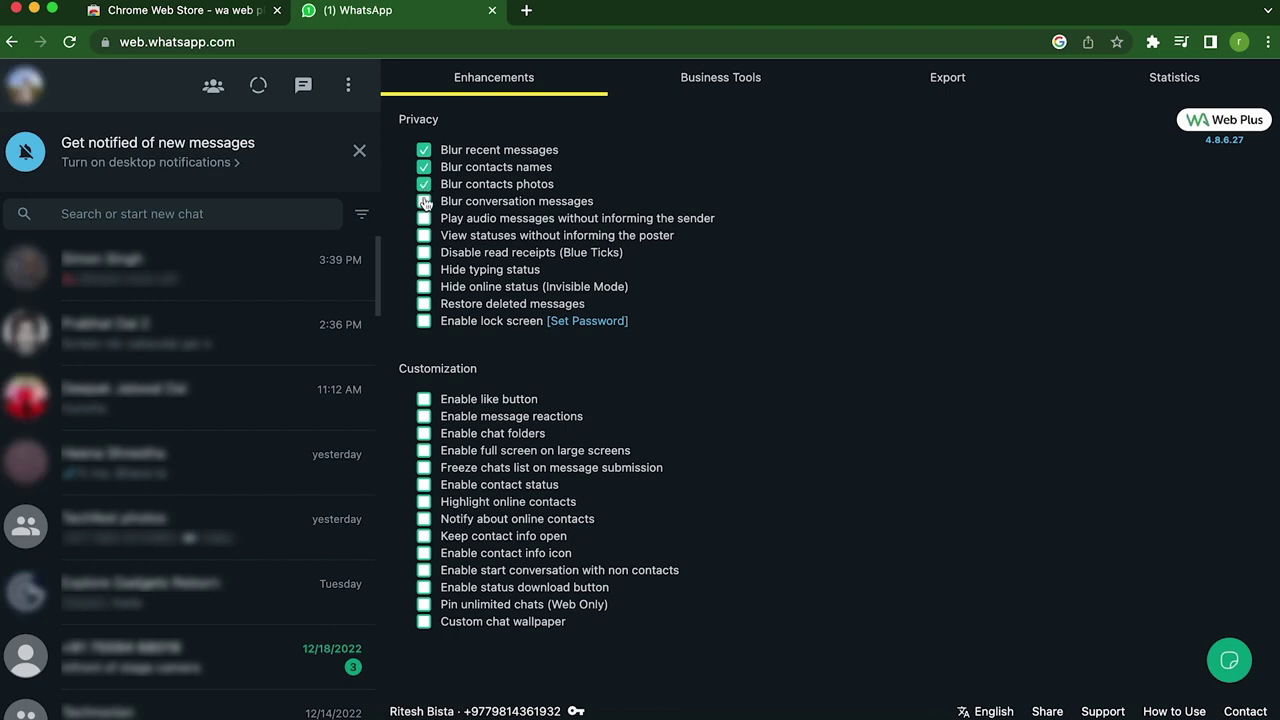
pyautogui.click(424, 203)
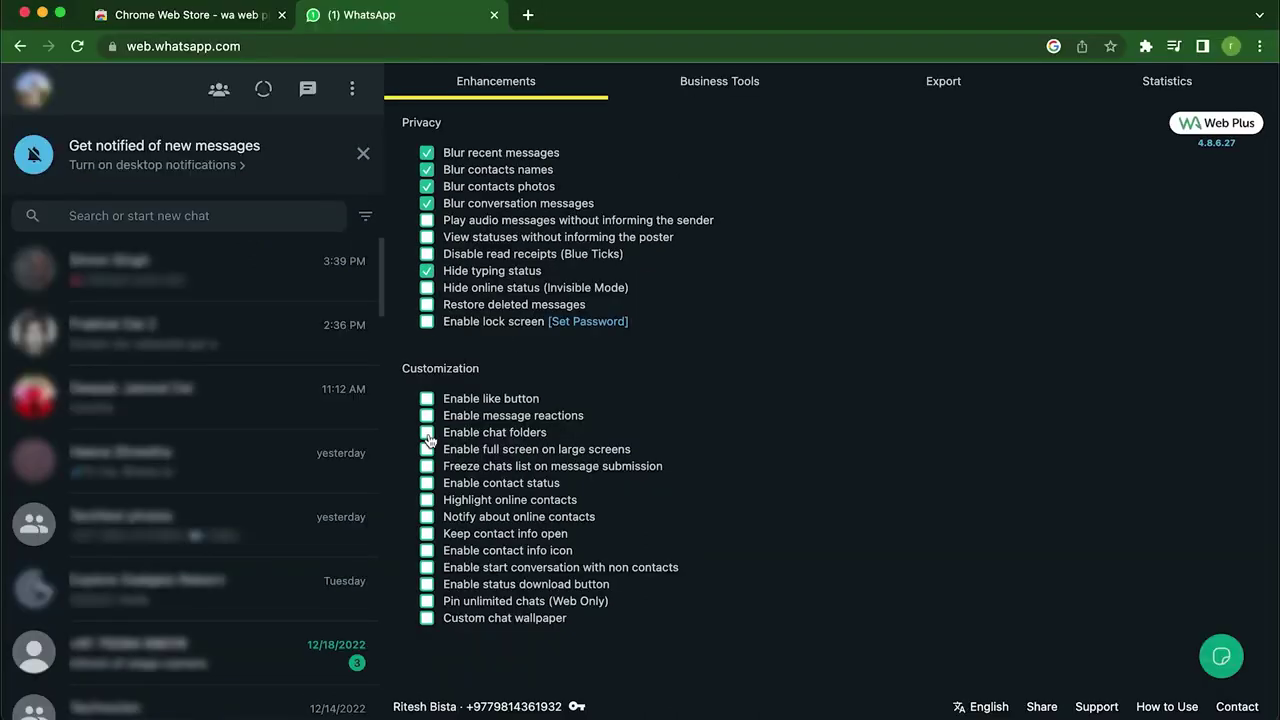
# Enable chat folders, filter by Unread and Groups, then view Business Tools pricing
pyautogui.click(427, 433)
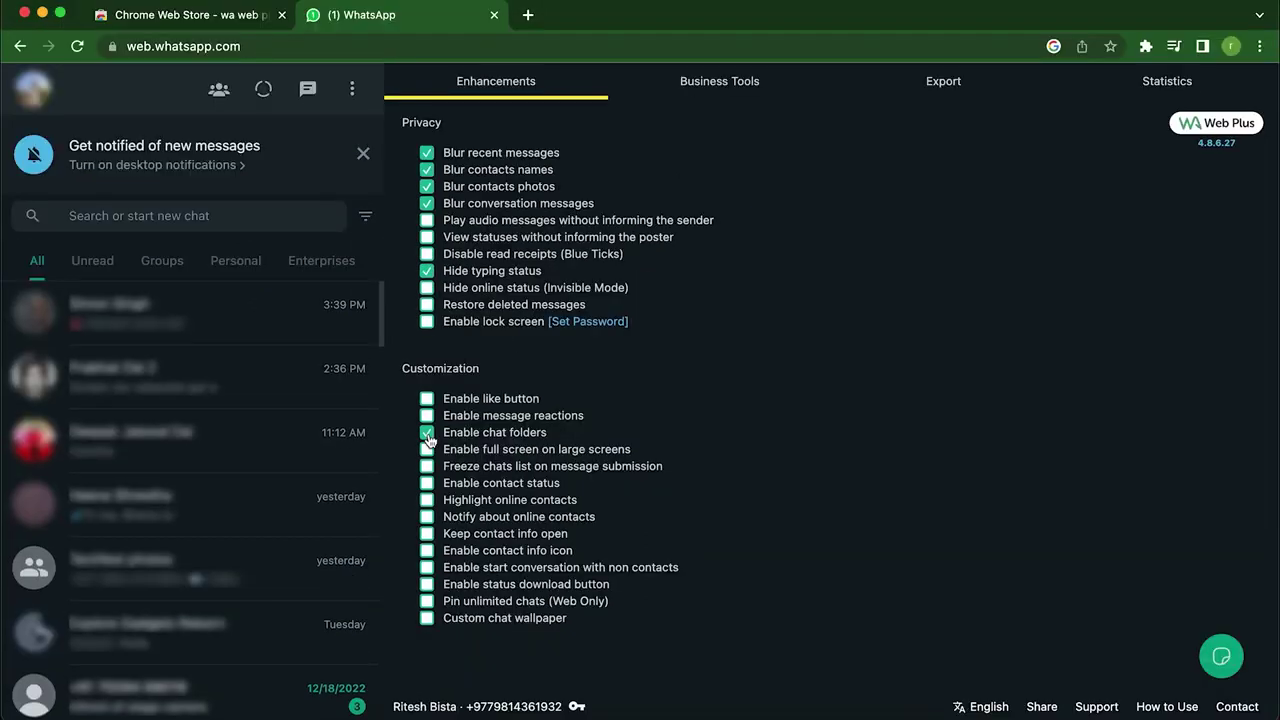
pyautogui.click(110, 270)
pyautogui.click(148, 268)
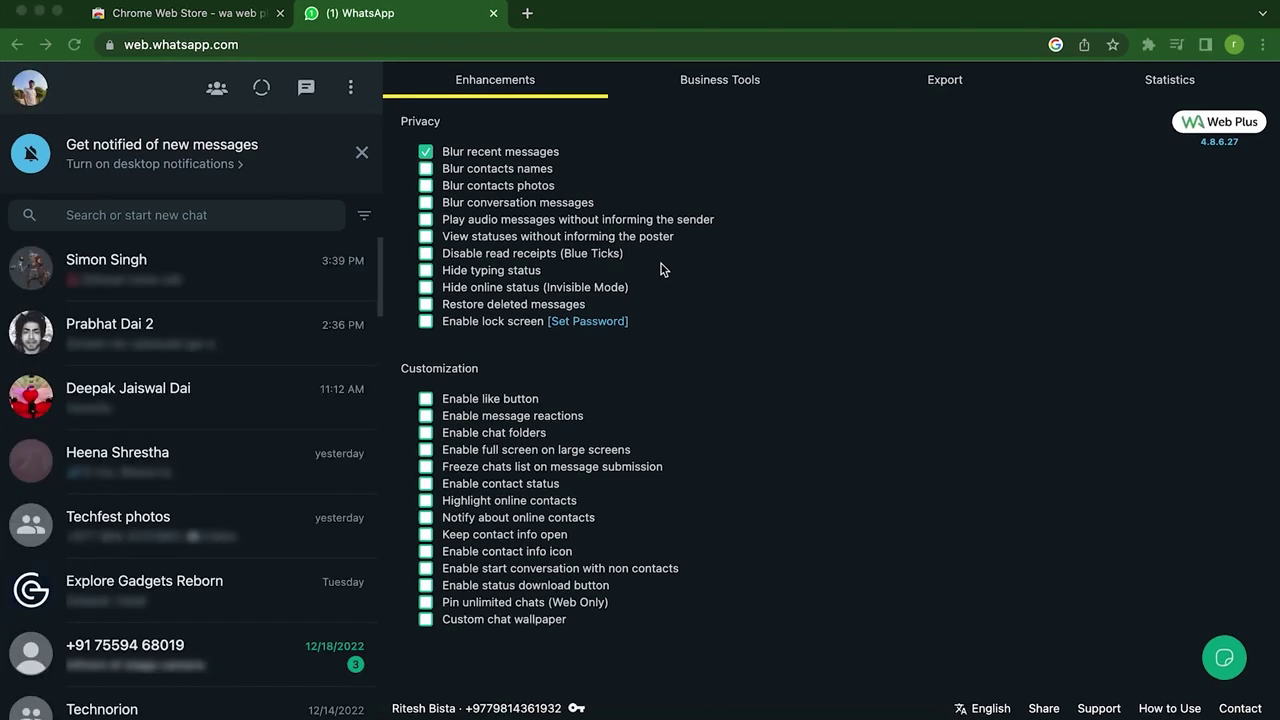
pyautogui.click(736, 87)
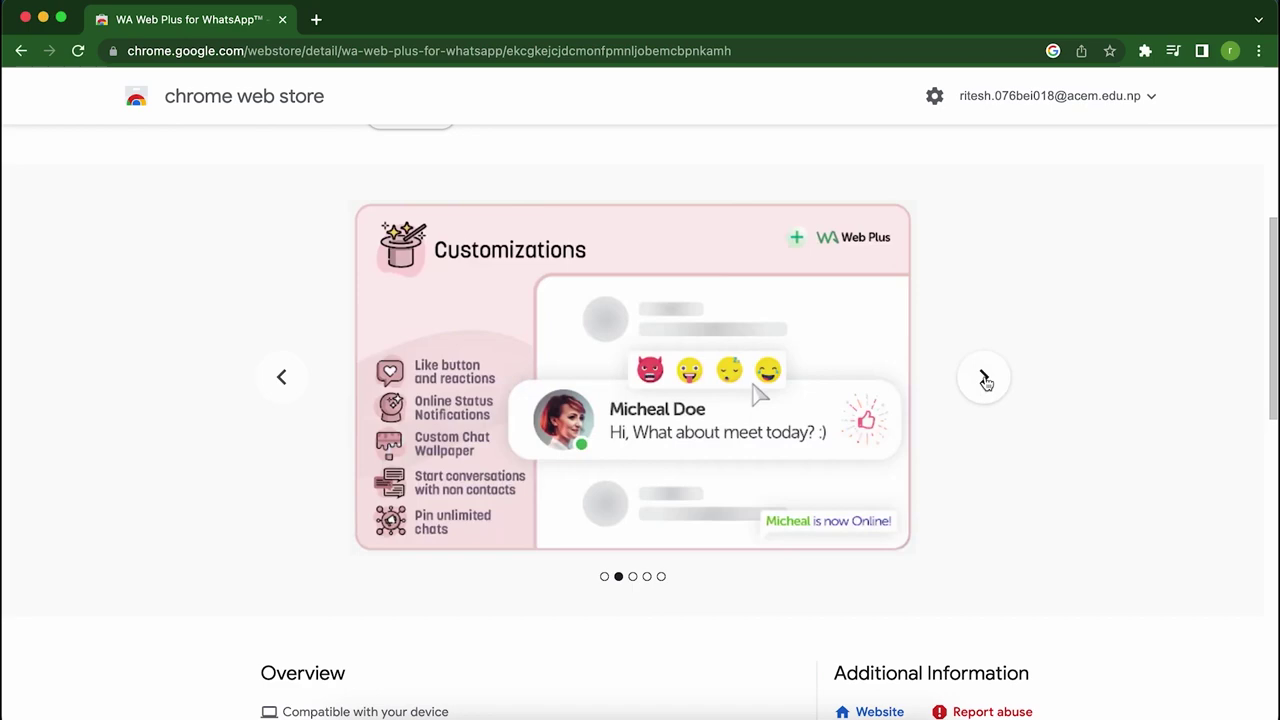
pyautogui.click(985, 378)
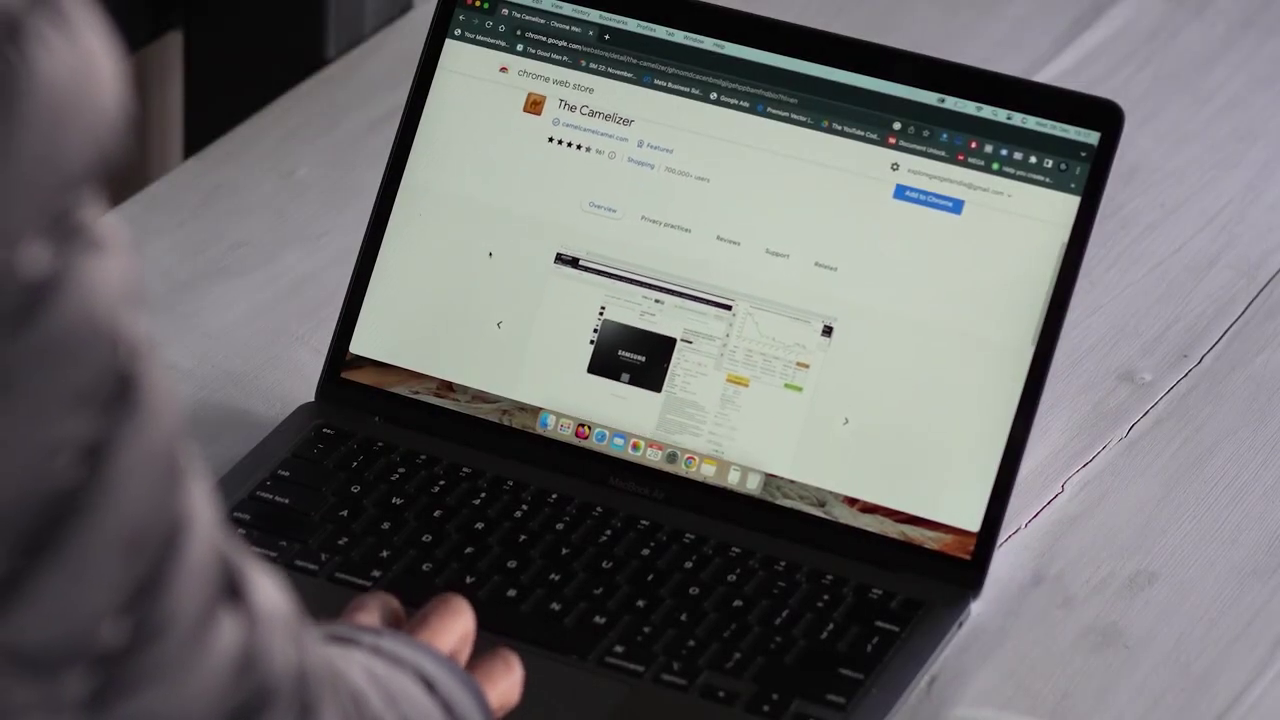
# Scroll to The Camelizer's screenshots and cycle through them back to the first
pyautogui.scroll(-3, 490, 254)
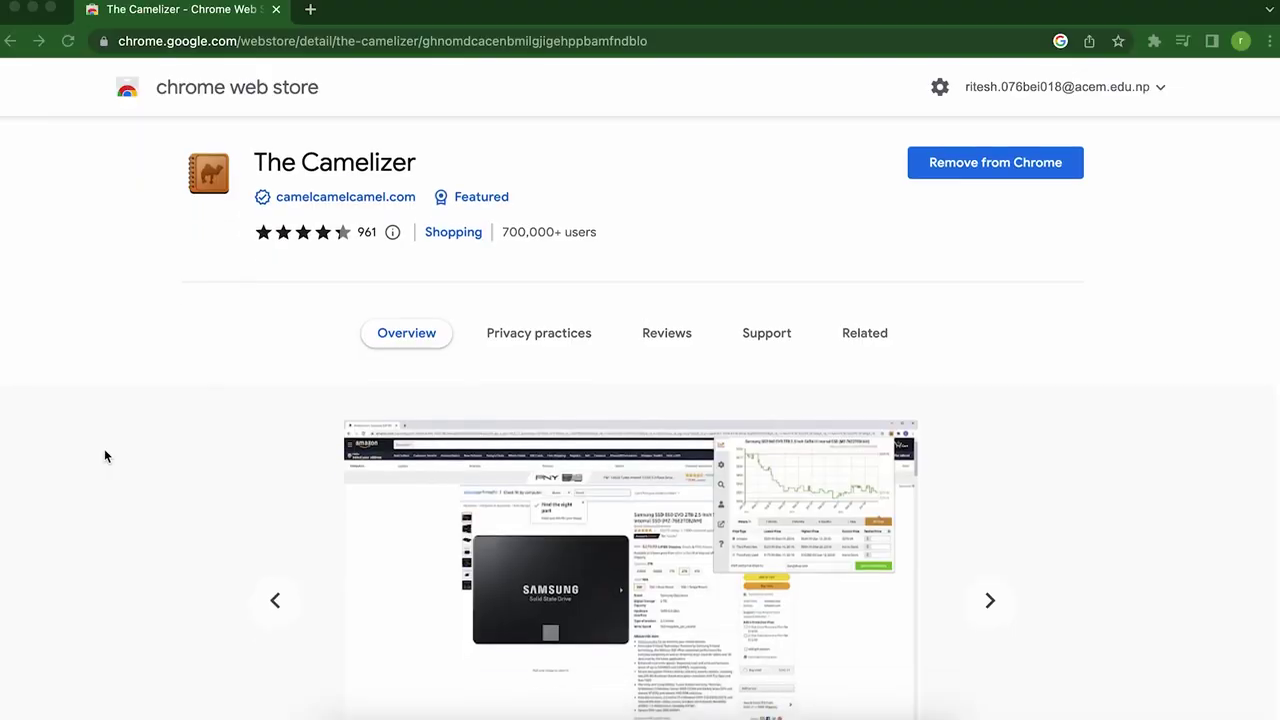
pyautogui.scroll(-3, 105, 455)
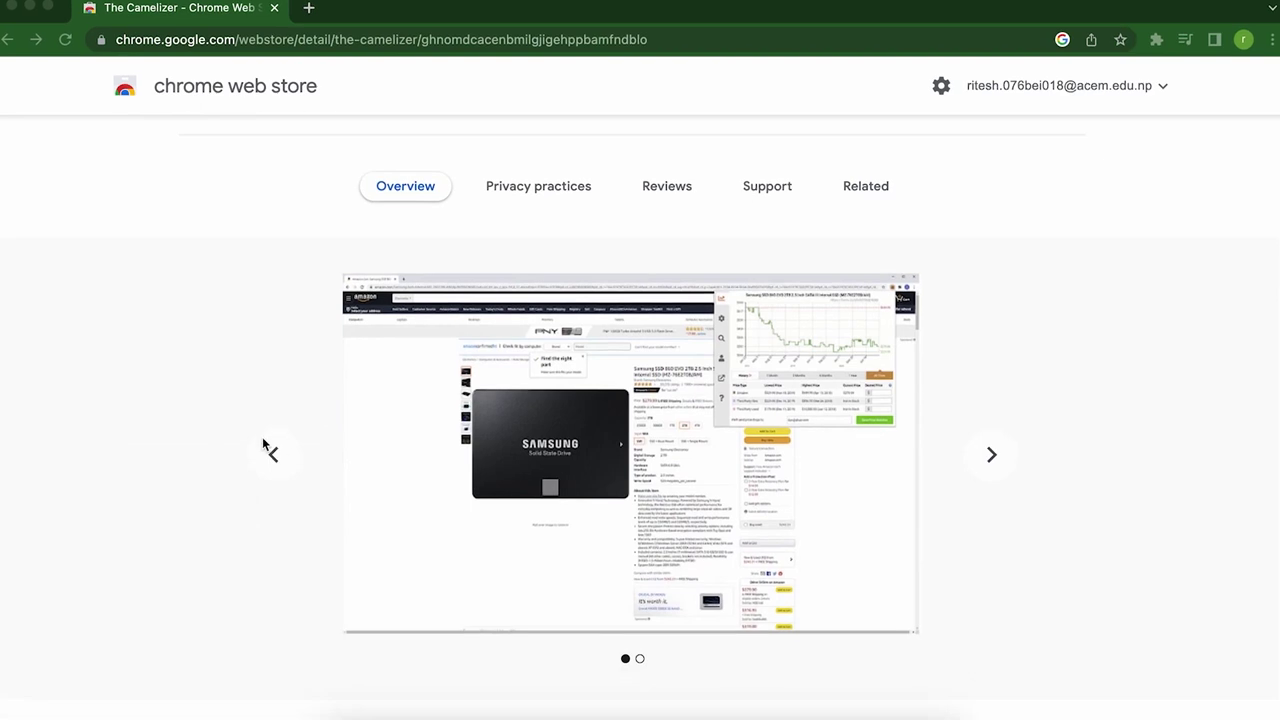
pyautogui.click(992, 457)
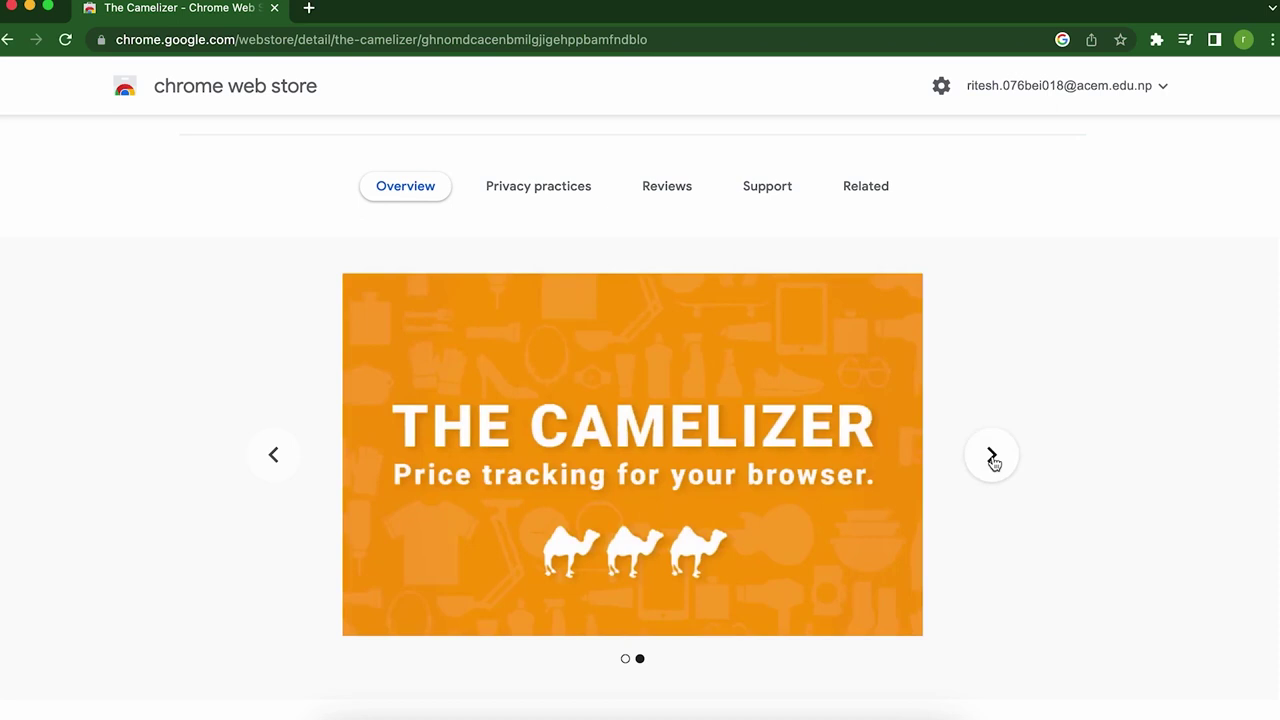
pyautogui.click(992, 457)
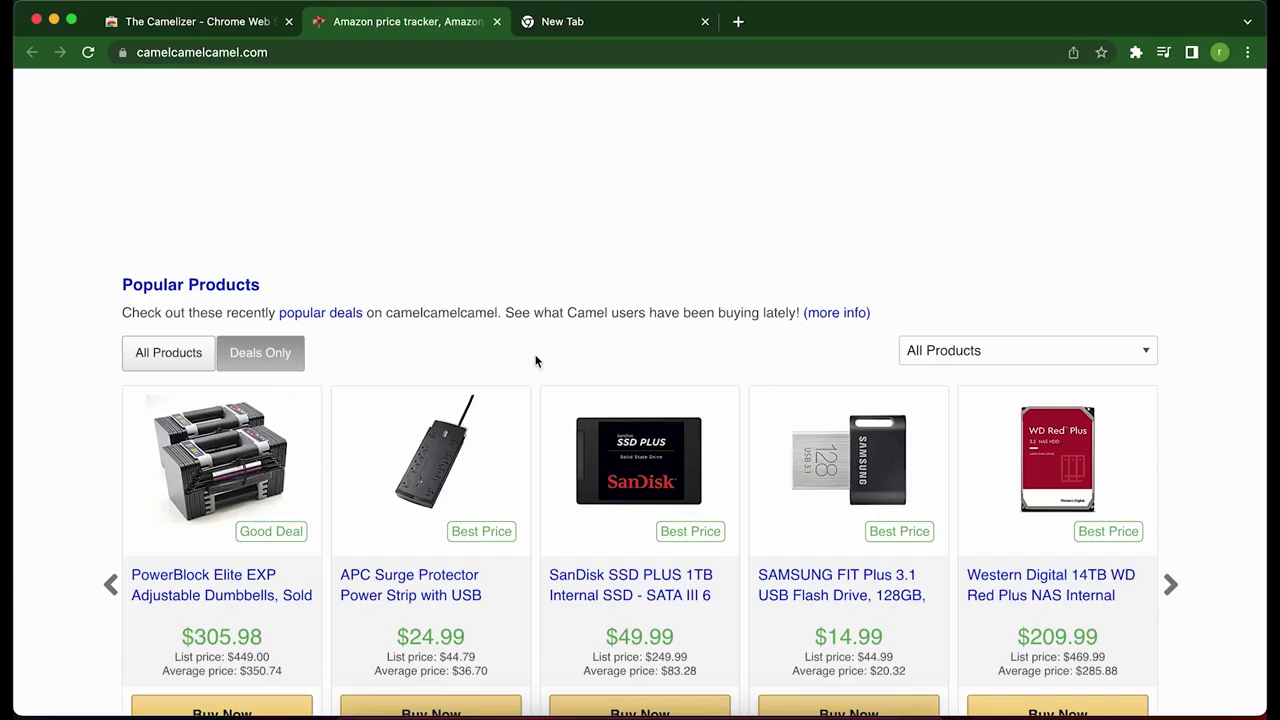
# Create a $296.80 camelcamelcamel price watch on the PowerBlock Elite EXP Adjustable Dumbbells
pyautogui.scroll(-1, 534, 360)
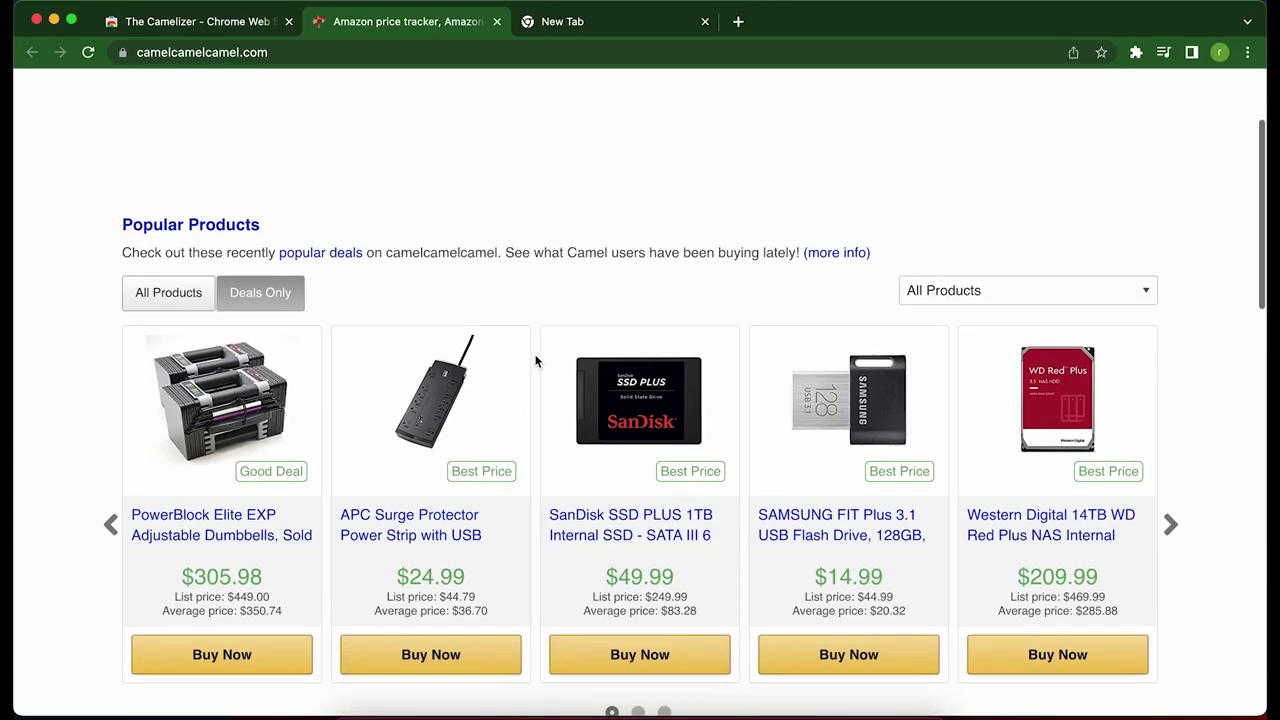
pyautogui.scroll(-1, 534, 360)
pyautogui.scroll(-2, 535, 361)
pyautogui.scroll(-1, 535, 361)
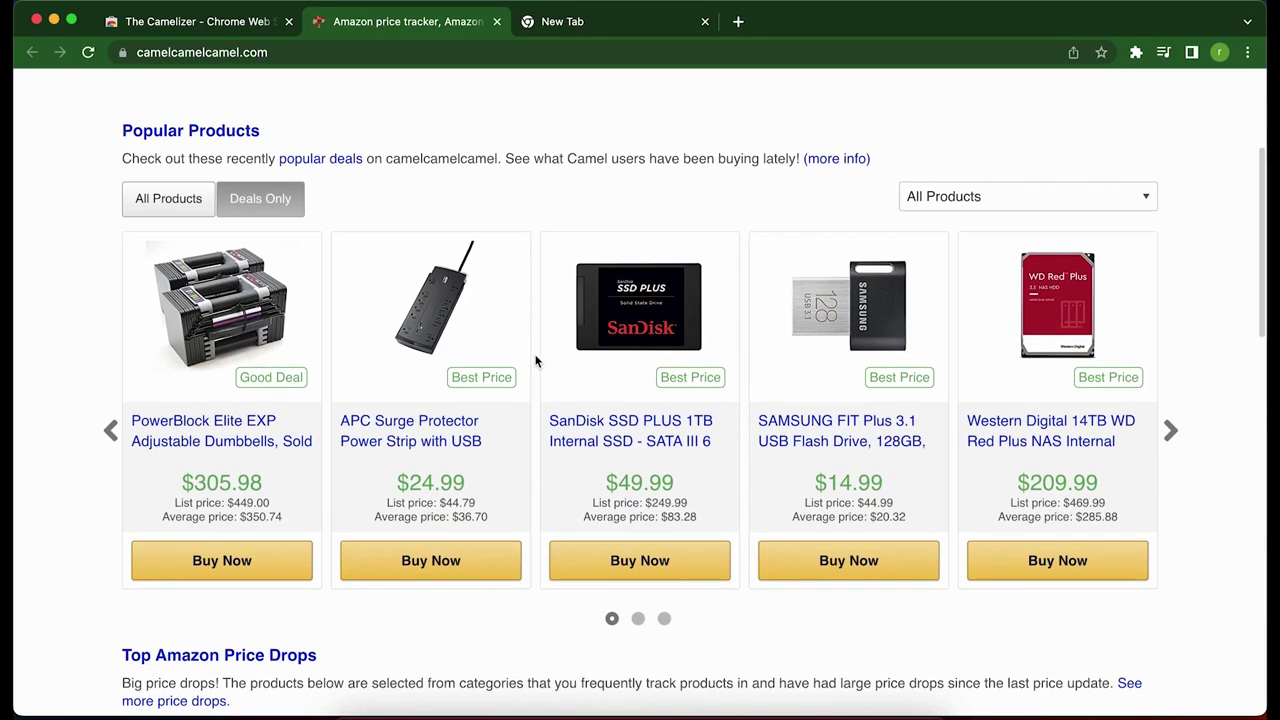
pyautogui.scroll(-1, 535, 361)
pyautogui.scroll(-1, 535, 361)
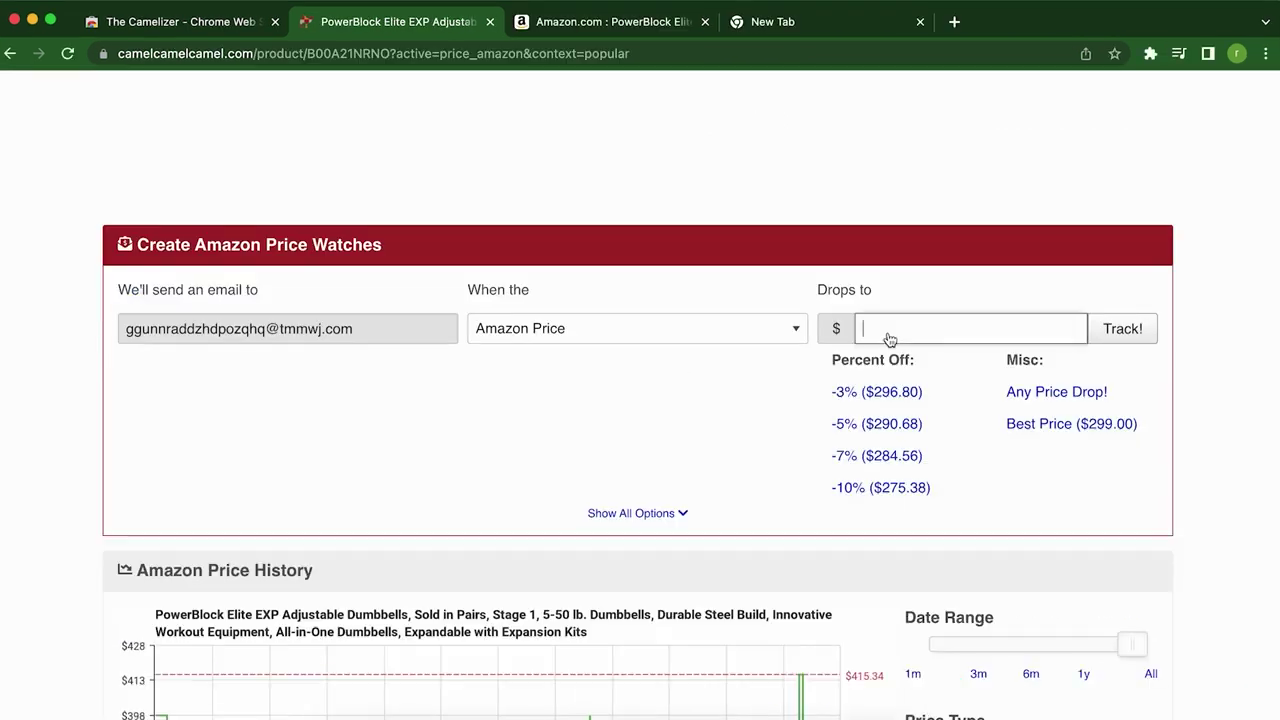
pyautogui.click(889, 393)
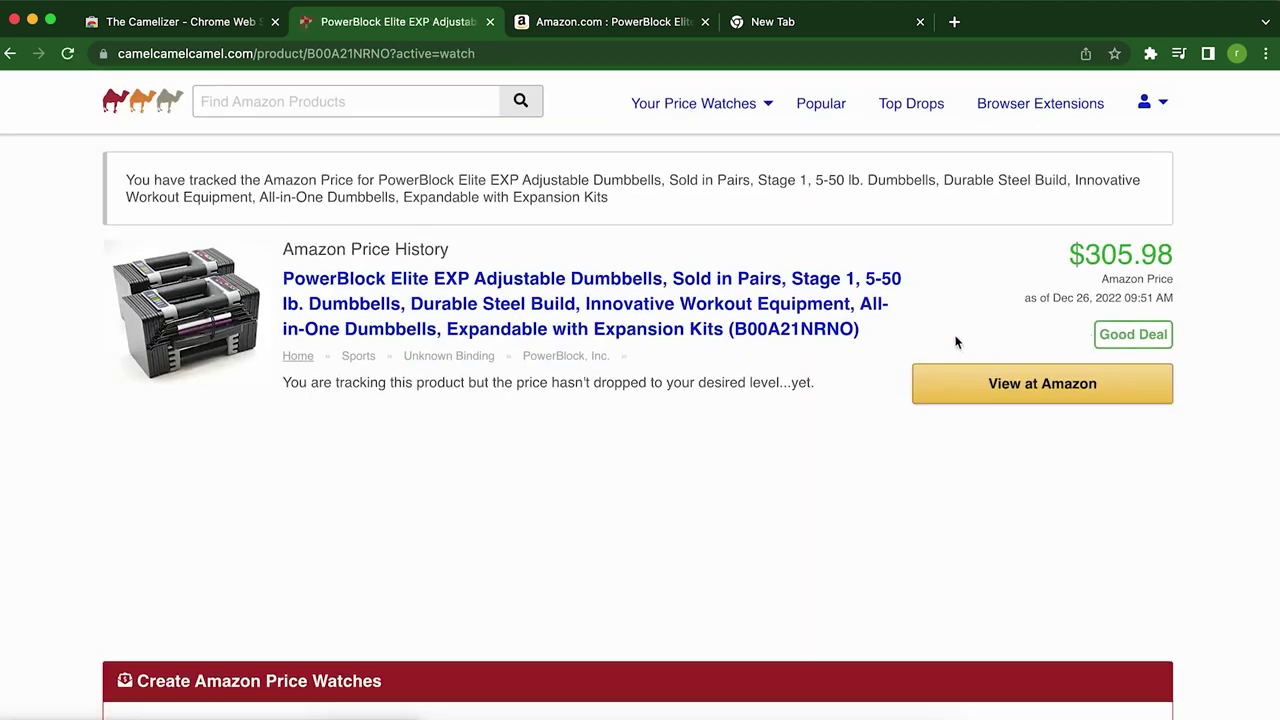
pyautogui.scroll(-1, 955, 342)
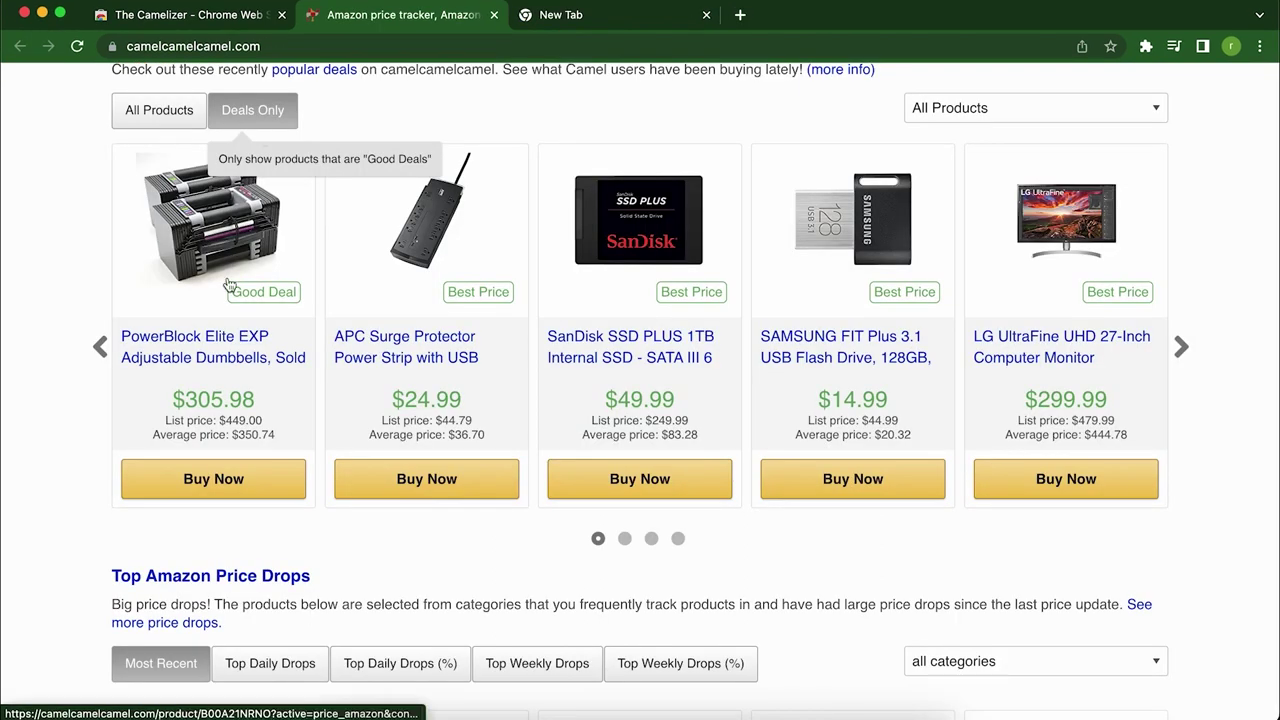
# Cycle Top Amazon Price Drops through daily, daily %, weekly and weekly % views
pyautogui.click(195, 250)
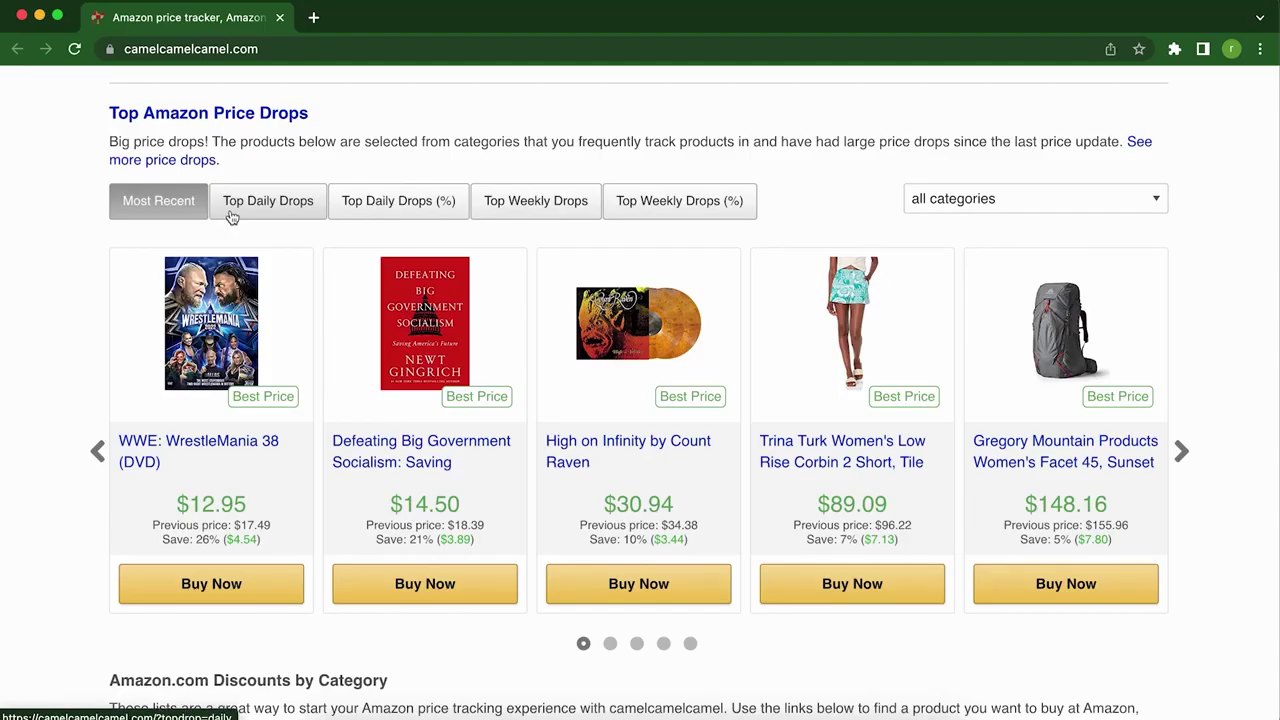
pyautogui.click(230, 217)
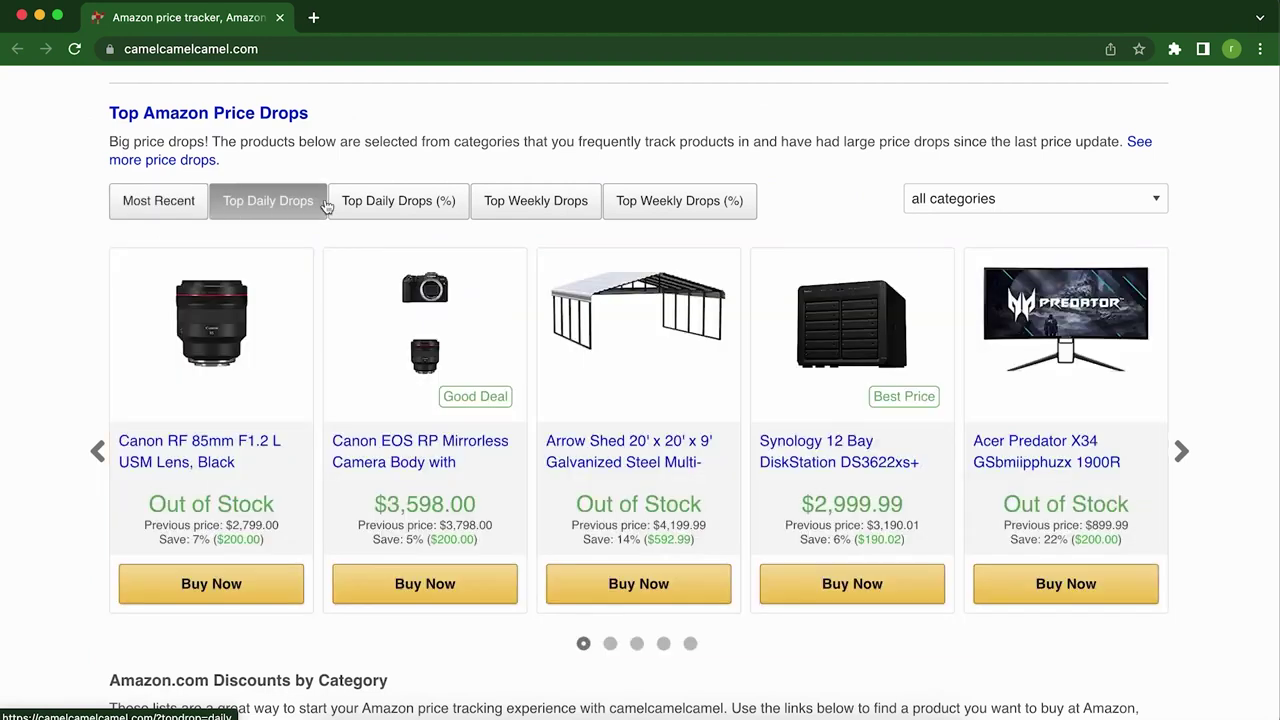
pyautogui.click(380, 200)
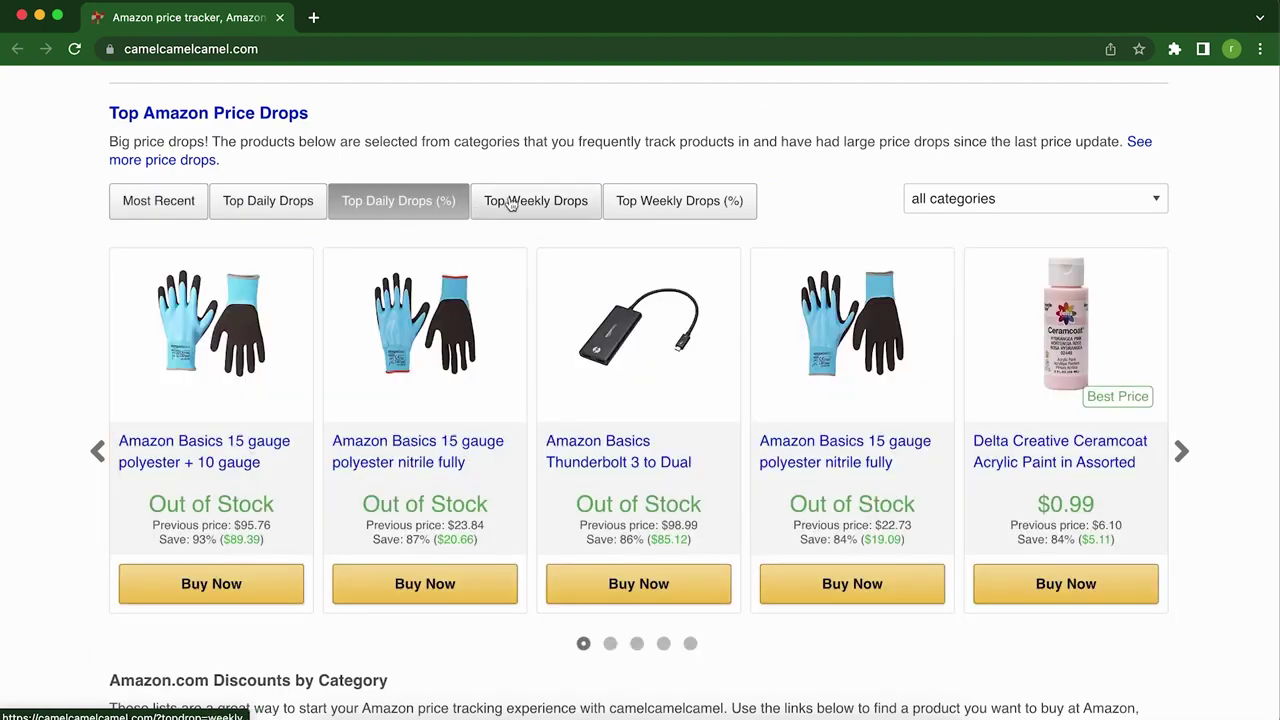
pyautogui.click(511, 204)
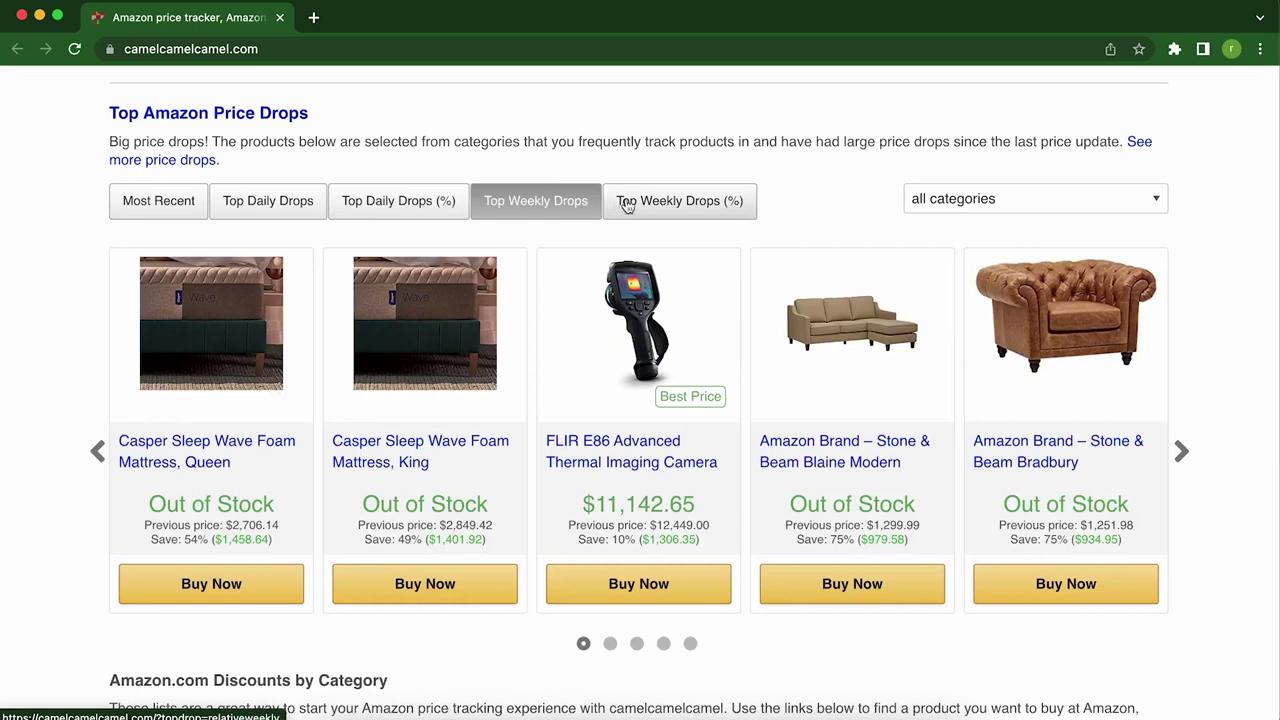
pyautogui.click(627, 204)
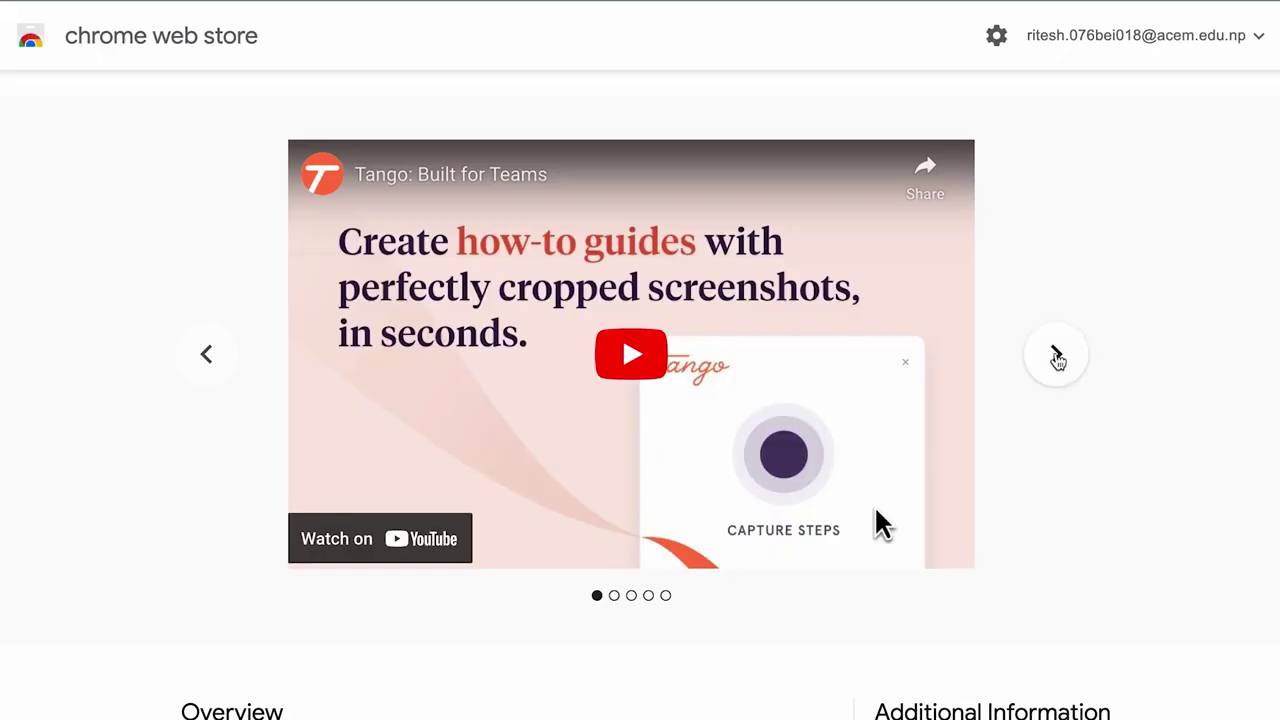
# Page through Tango's Capture, Customize and Share preview slides back to the intro video
pyautogui.click(1057, 358)
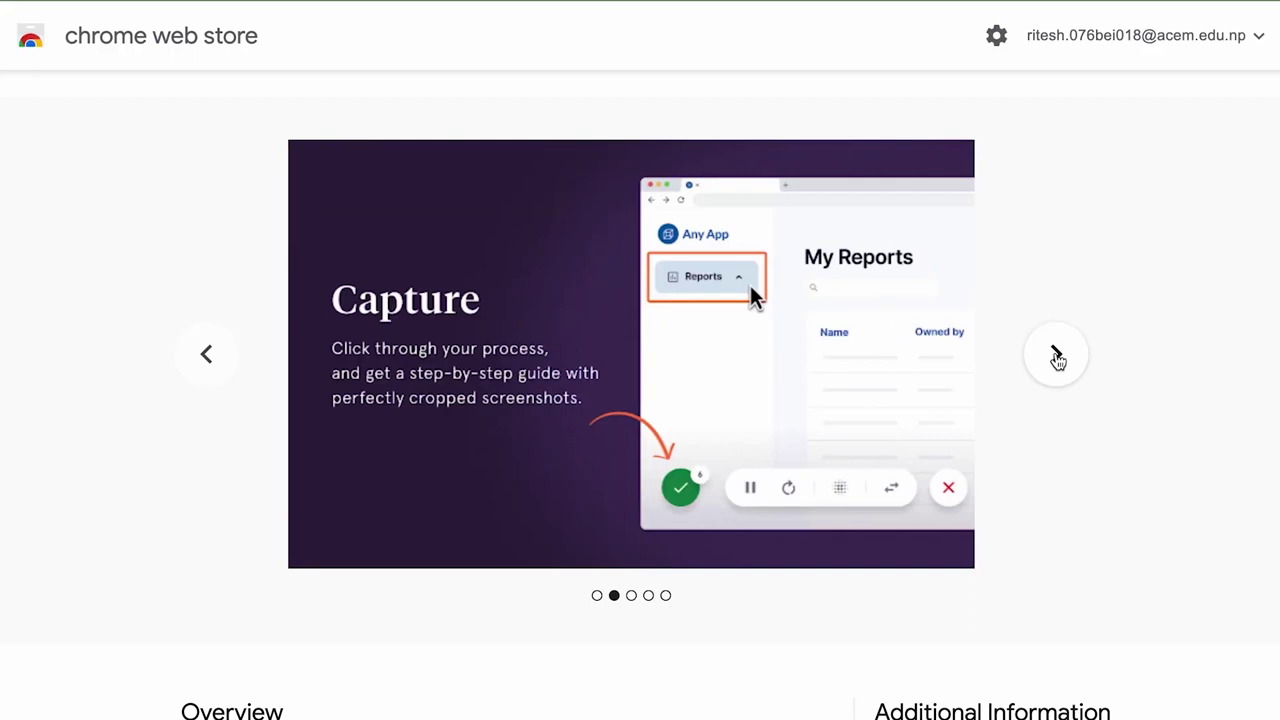
pyautogui.click(1057, 358)
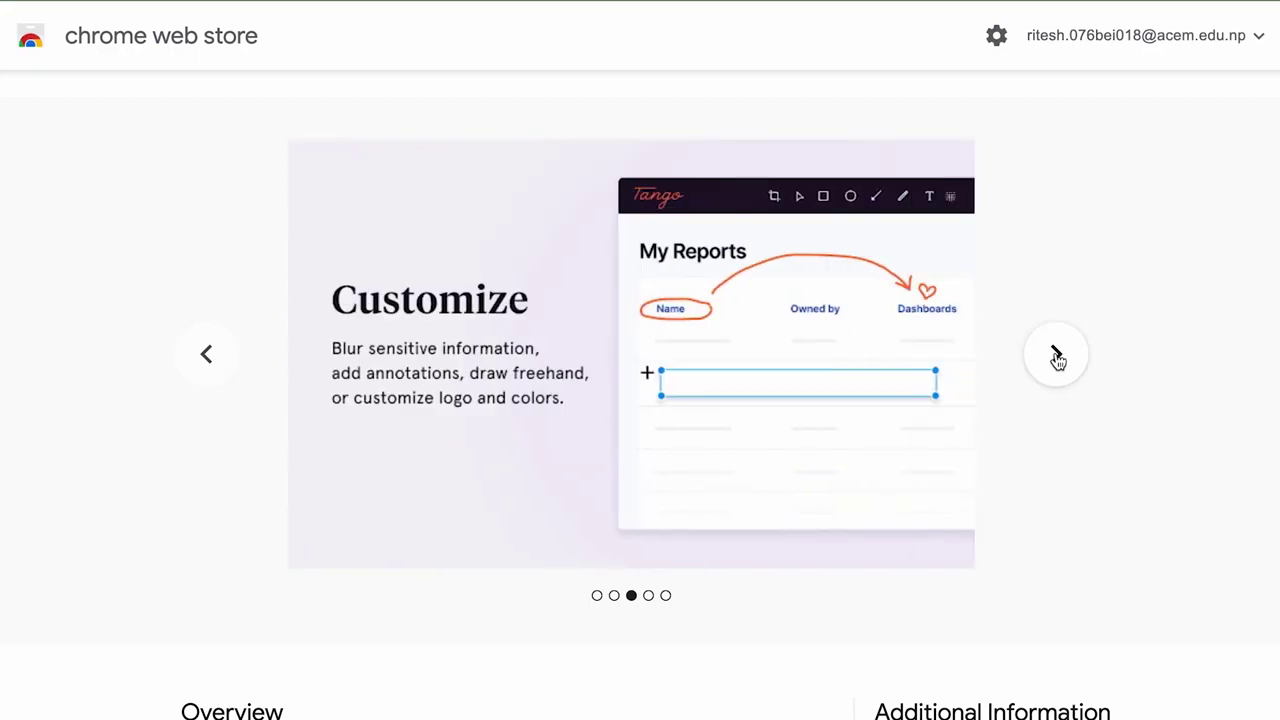
pyautogui.click(1057, 358)
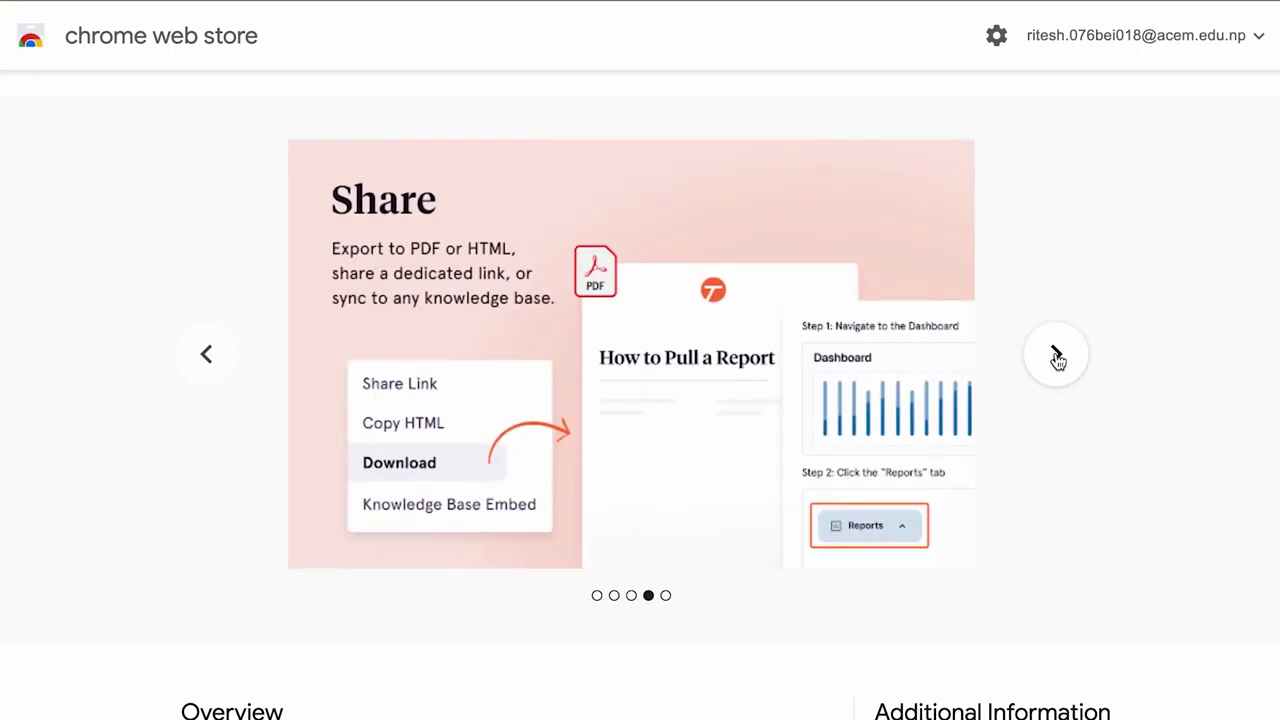
pyautogui.click(1057, 358)
pyautogui.click(1057, 358)
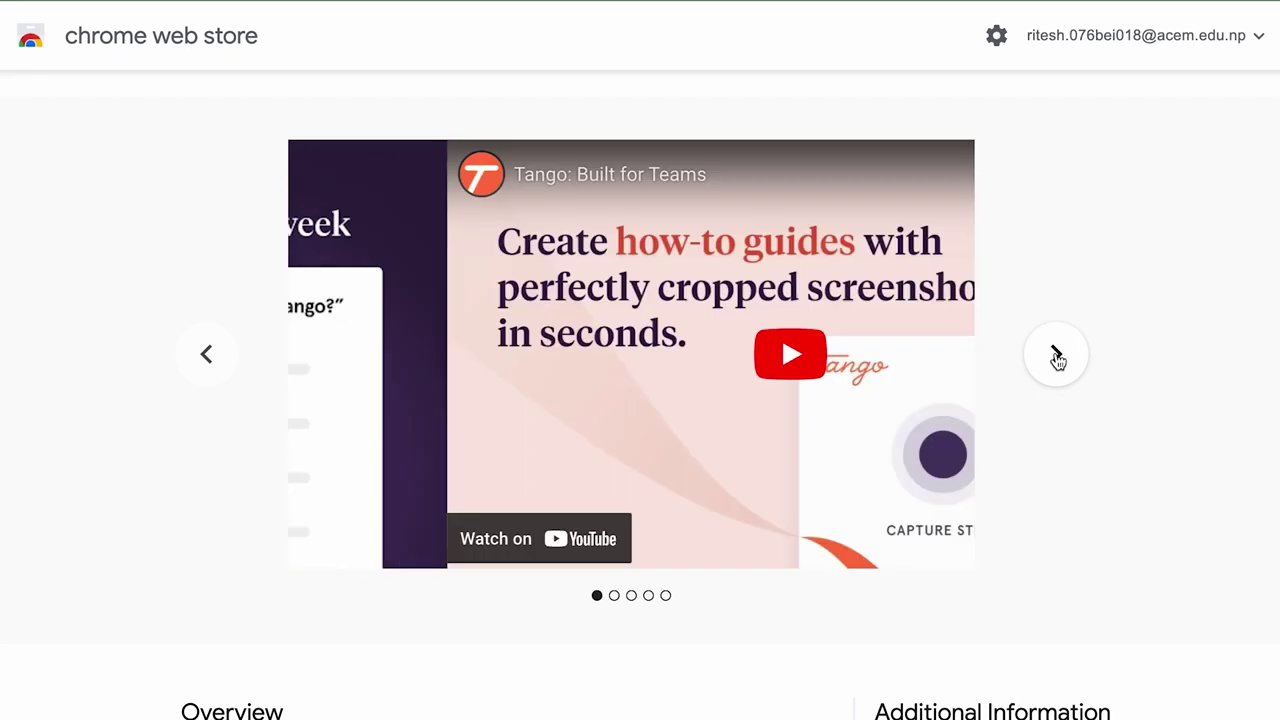
# Draw a tall red ellipse on the Replace-all-pages screenshot and save it
pyautogui.scroll(-1, 883, 462)
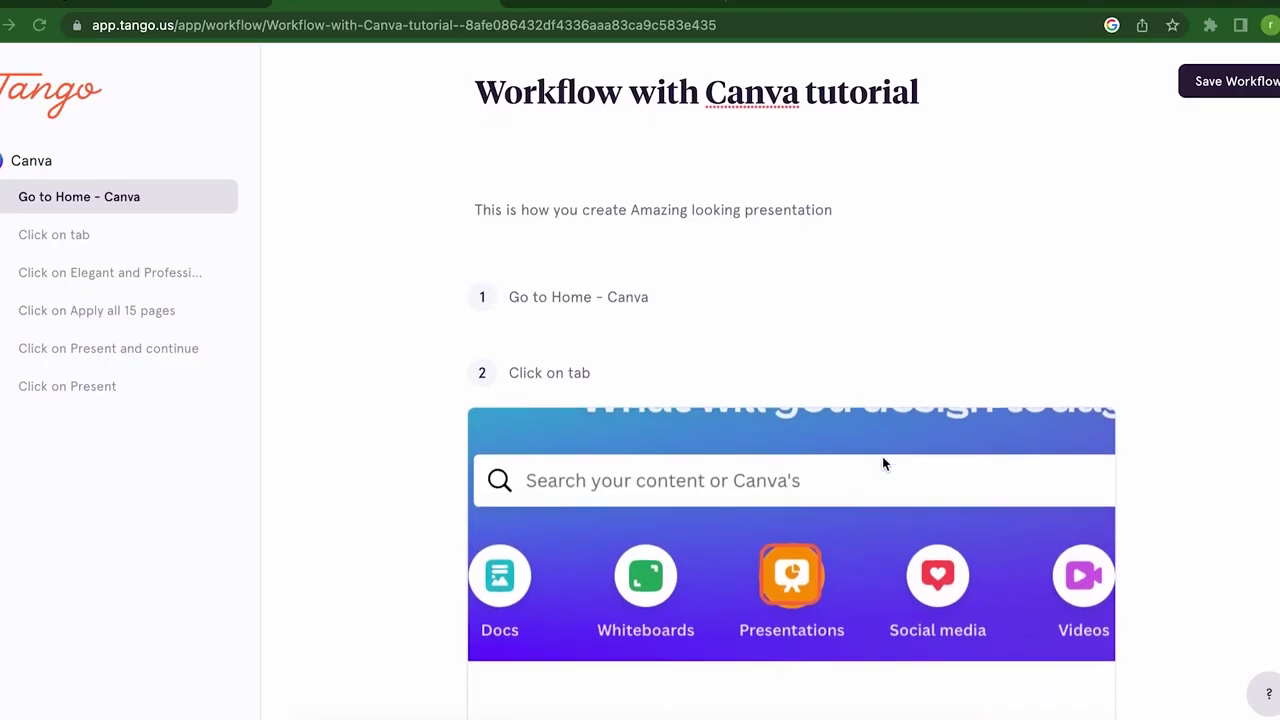
pyautogui.scroll(-2, 883, 462)
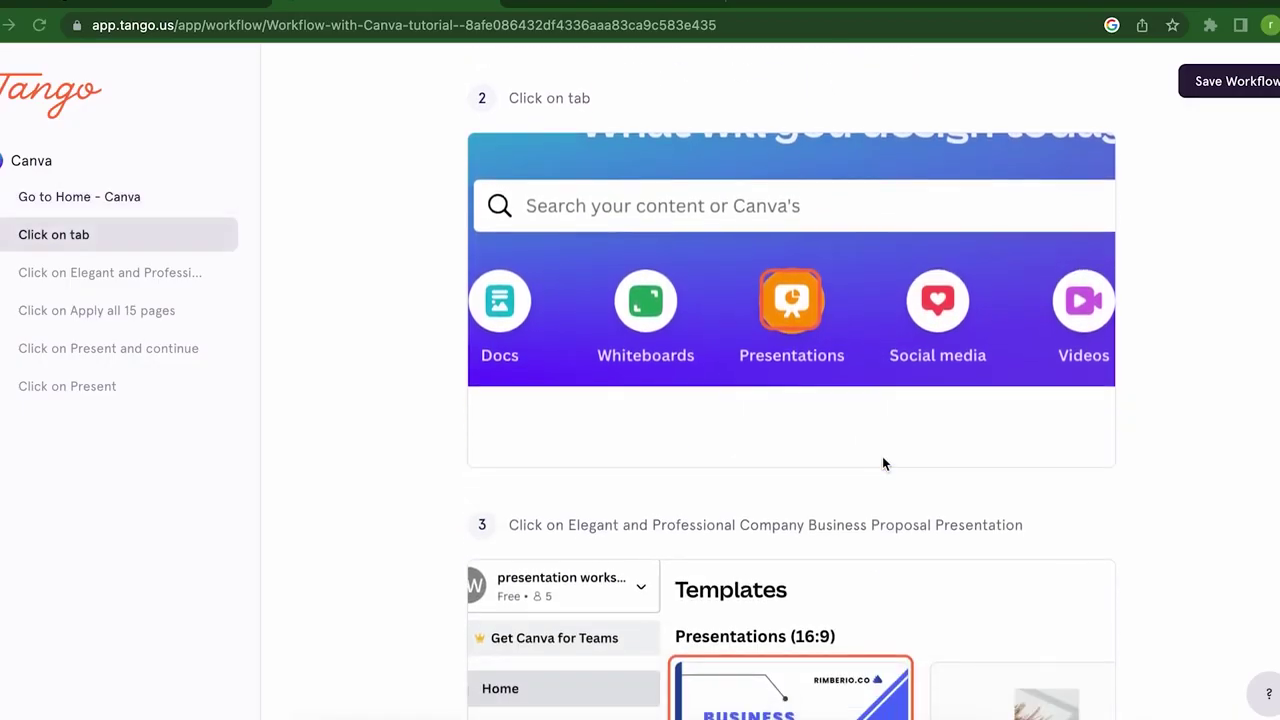
pyautogui.scroll(-1, 882, 456)
pyautogui.scroll(-1, 882, 456)
pyautogui.scroll(-2, 882, 456)
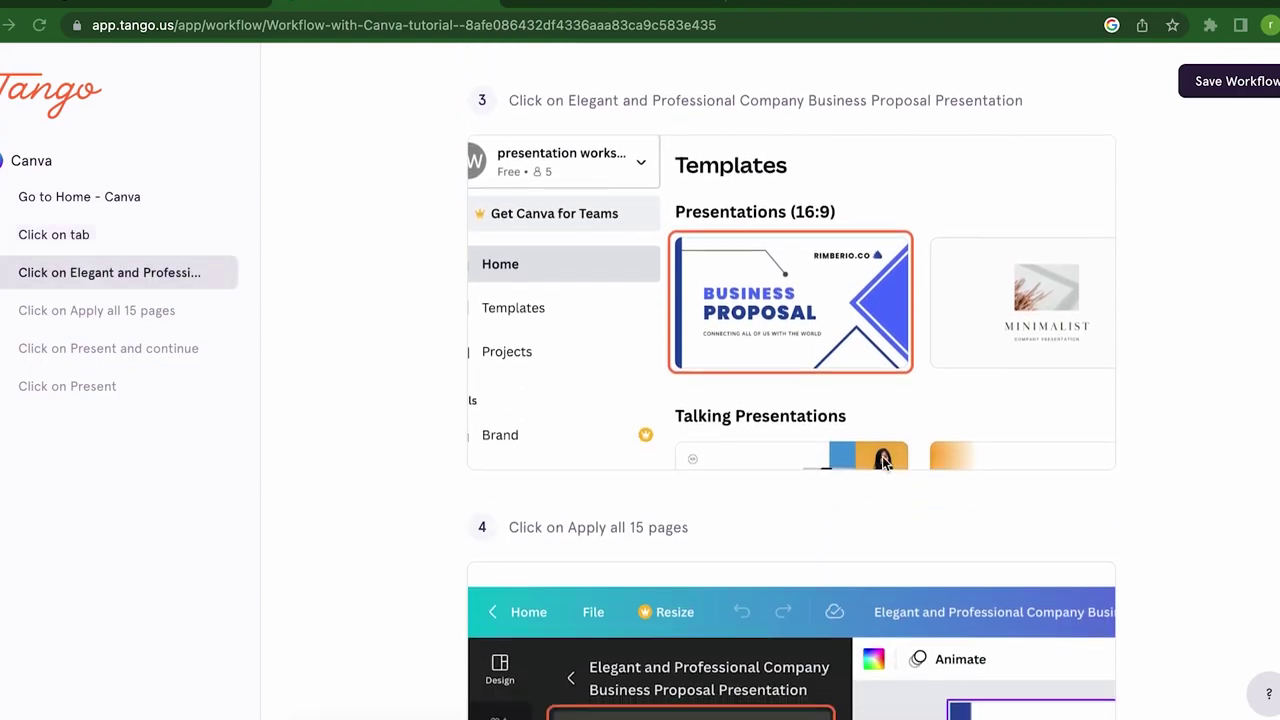
pyautogui.scroll(-2, 882, 456)
pyautogui.scroll(-1, 882, 456)
pyautogui.scroll(-2, 882, 456)
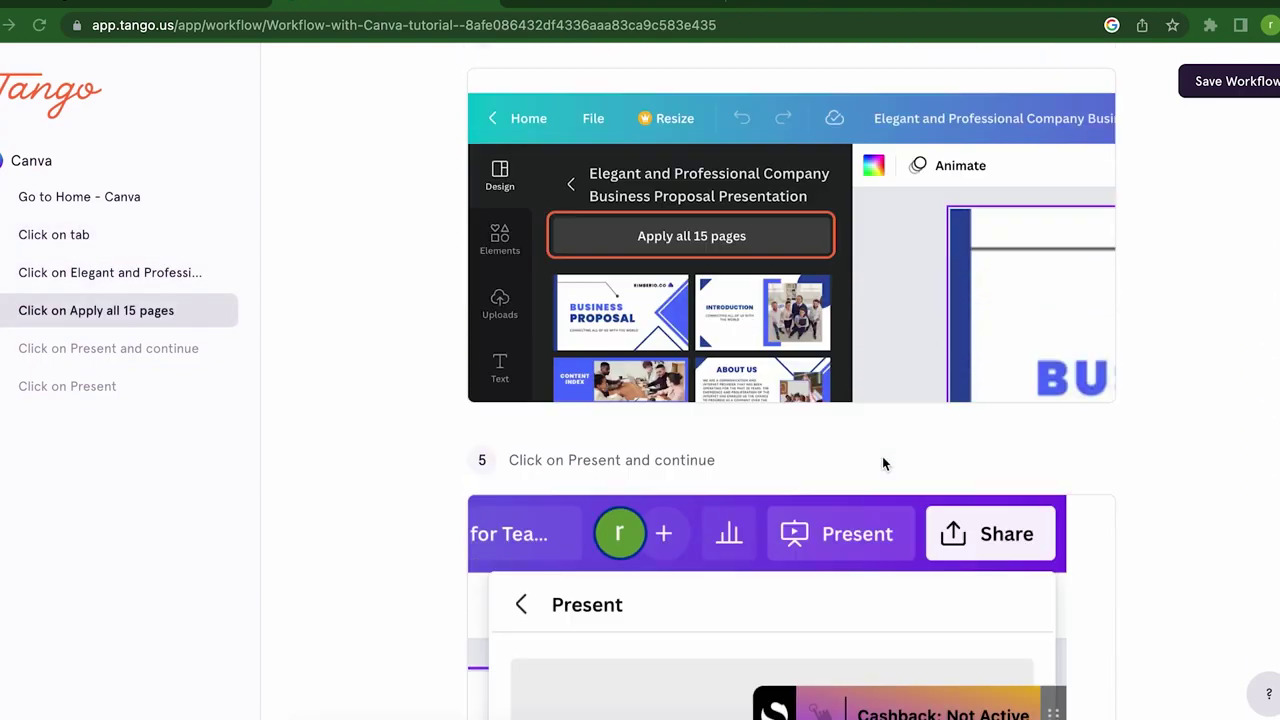
pyautogui.scroll(-1, 882, 456)
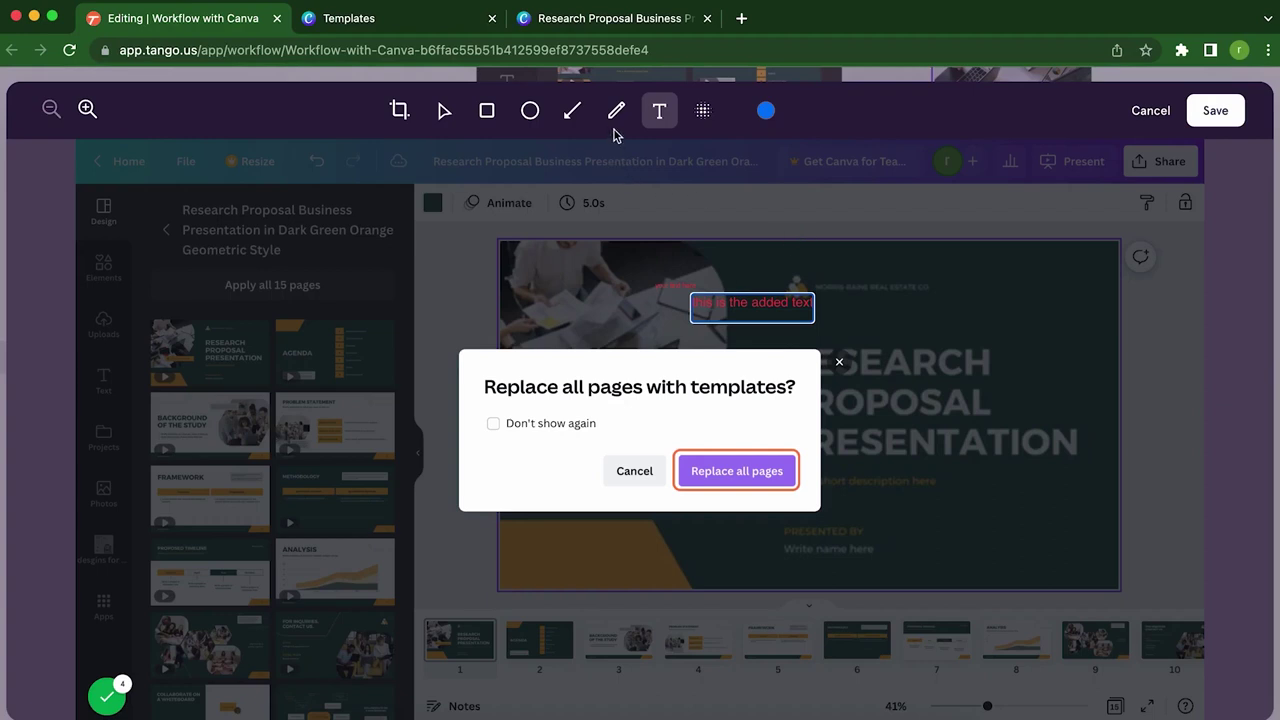
pyautogui.click(536, 118)
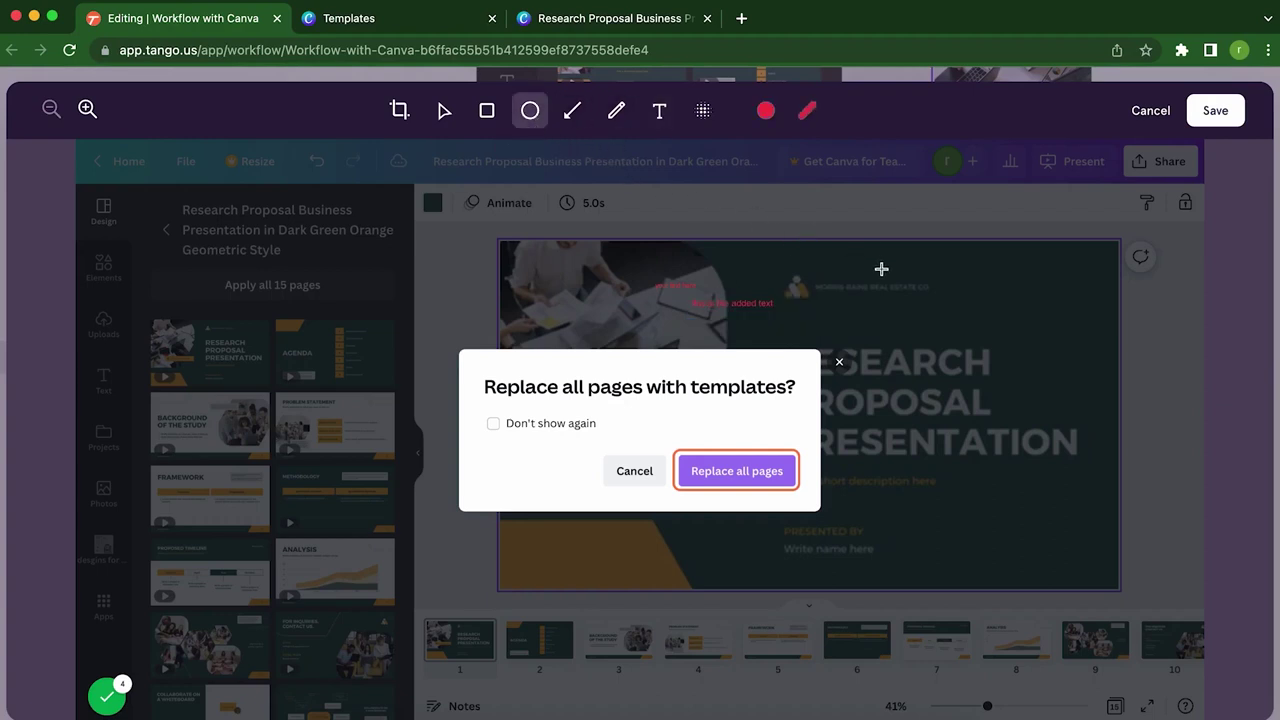
pyautogui.moveTo(878, 265); pyautogui.dragTo(931, 291)
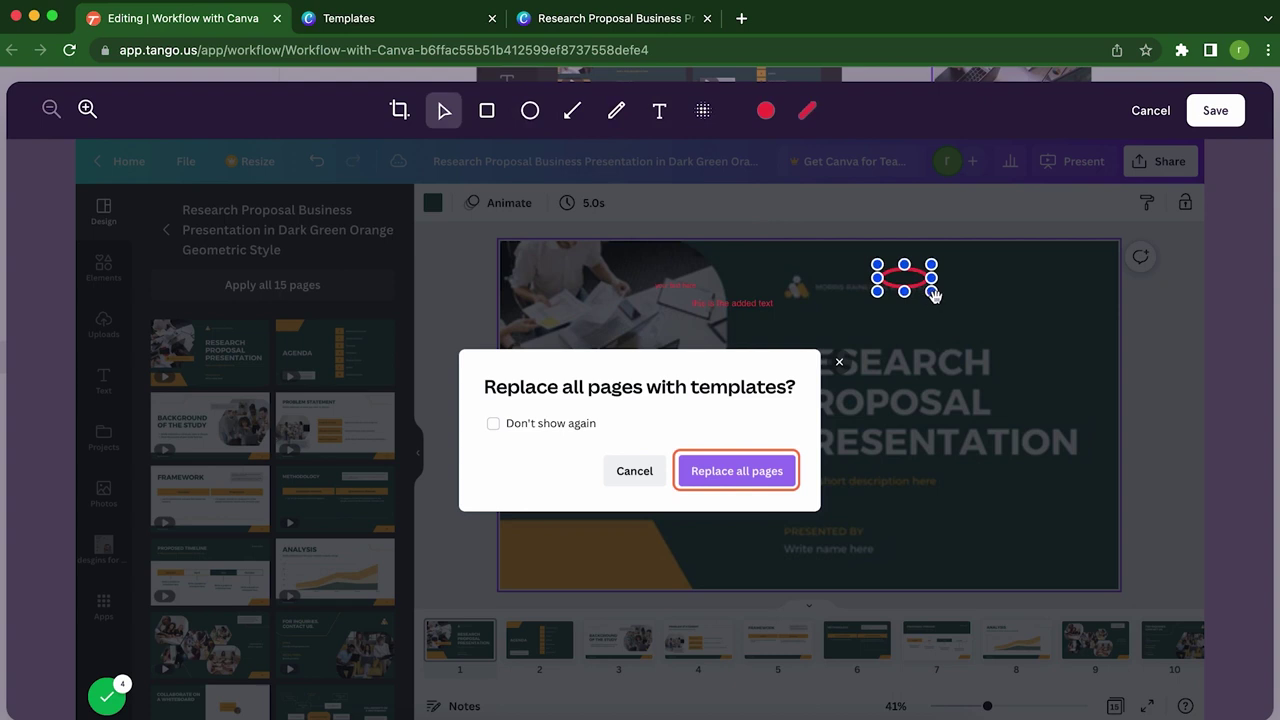
pyautogui.moveTo(948, 318); pyautogui.dragTo(1023, 442)
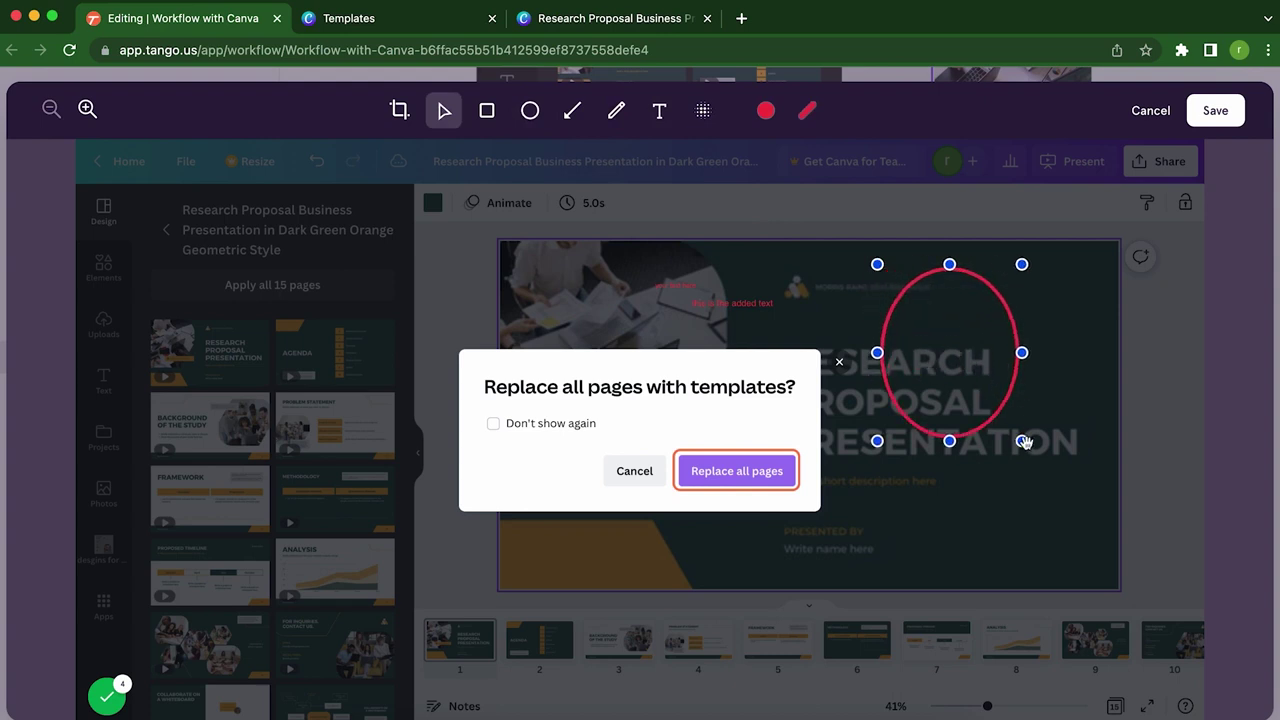
pyautogui.click(1216, 118)
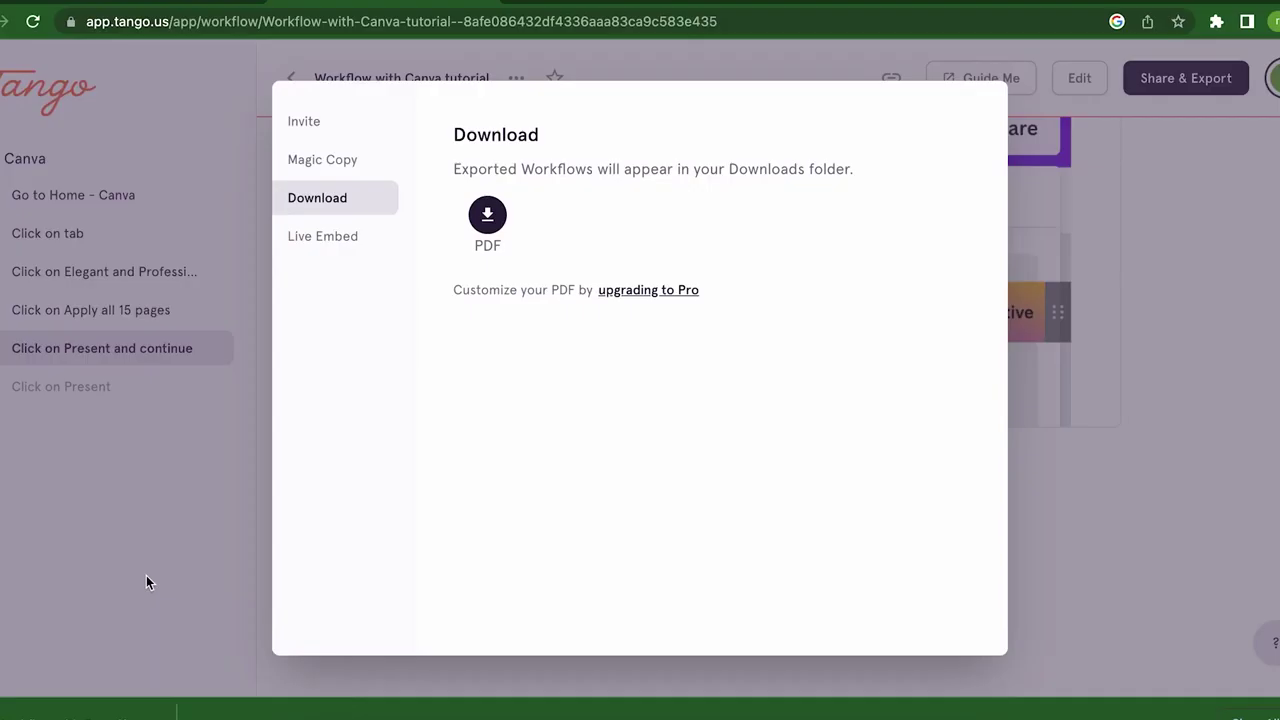
# Download the Canva tutorial workflow as a PDF and review all five pages
pyautogui.click(96, 716)
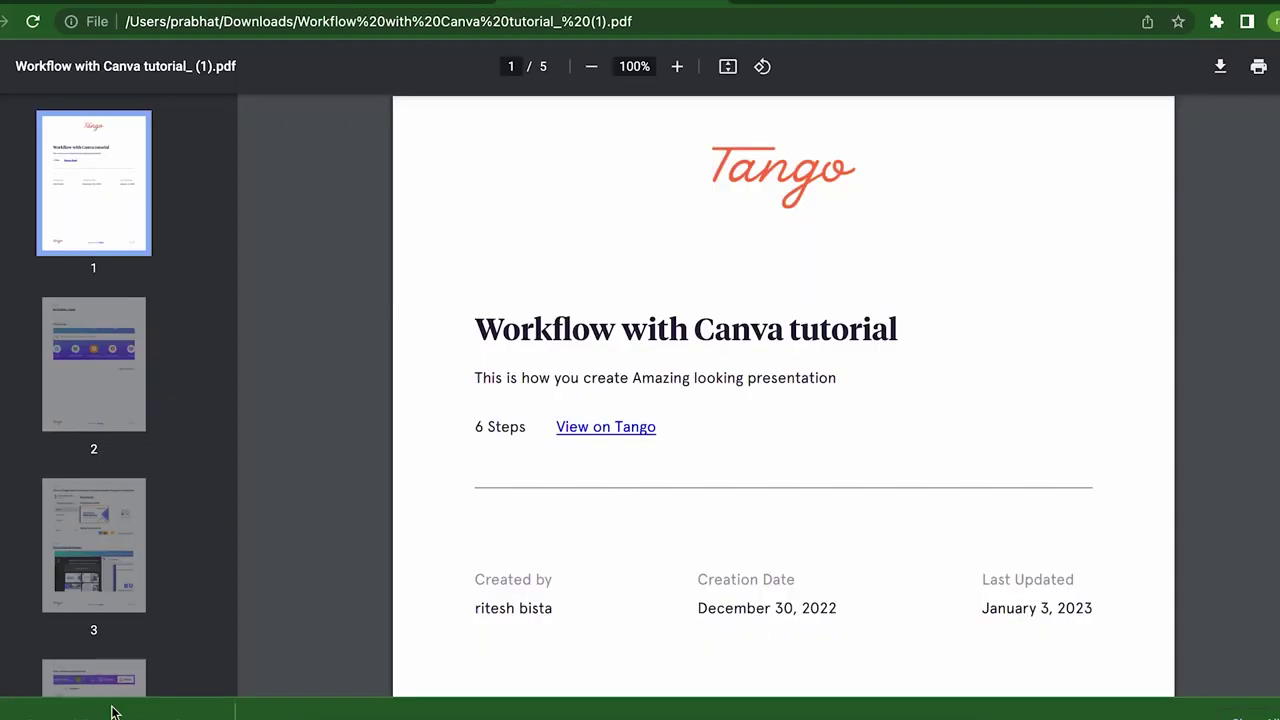
pyautogui.scroll(-1, 430, 526)
pyautogui.scroll(-3, 430, 526)
pyautogui.scroll(-4, 430, 525)
pyautogui.scroll(-4, 430, 526)
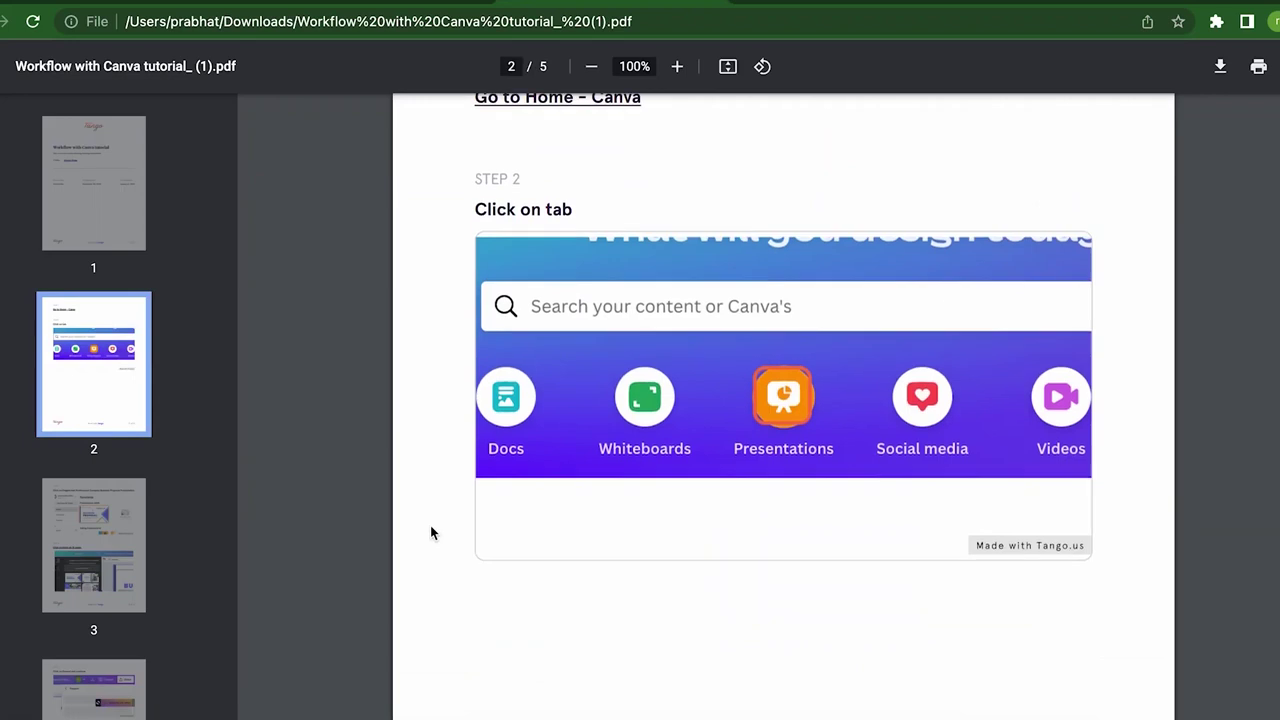
pyautogui.scroll(-3, 430, 526)
pyautogui.scroll(-3, 430, 511)
pyautogui.scroll(-5, 430, 511)
pyautogui.scroll(-5, 430, 510)
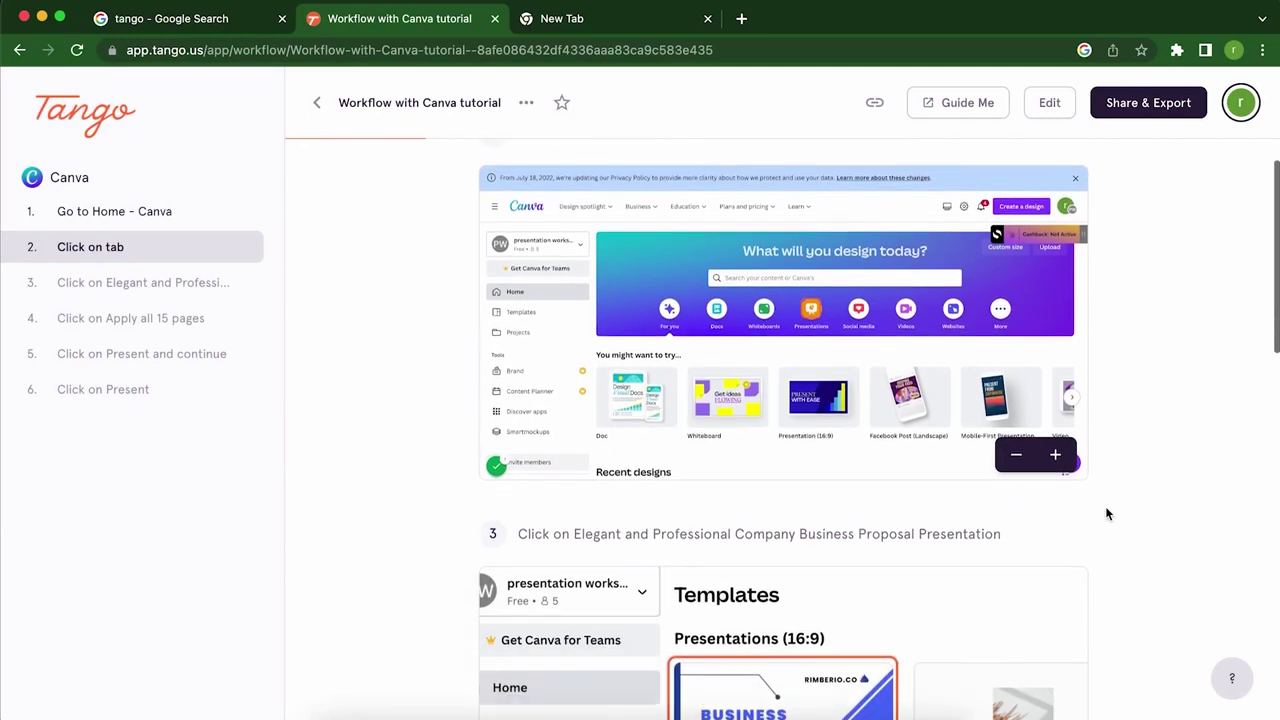
pyautogui.scroll(-3, 1107, 513)
pyautogui.scroll(-2, 1107, 513)
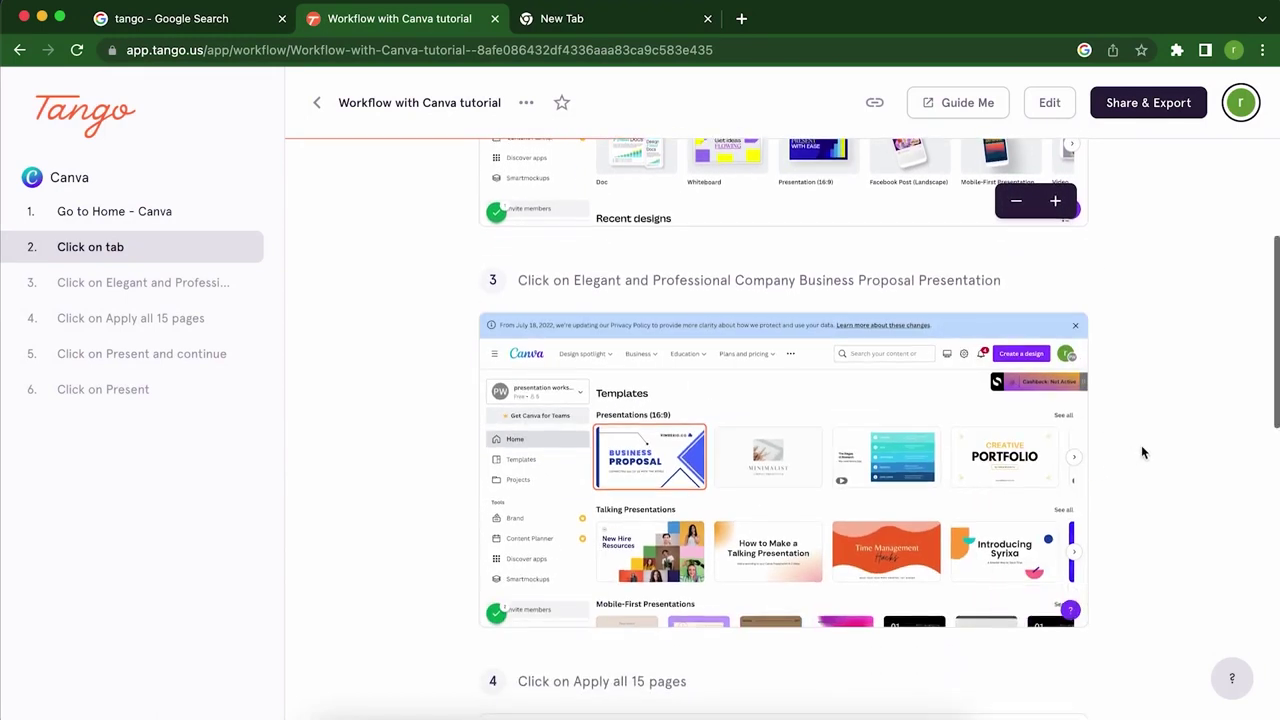
pyautogui.scroll(-3, 1141, 445)
pyautogui.scroll(-2, 1141, 446)
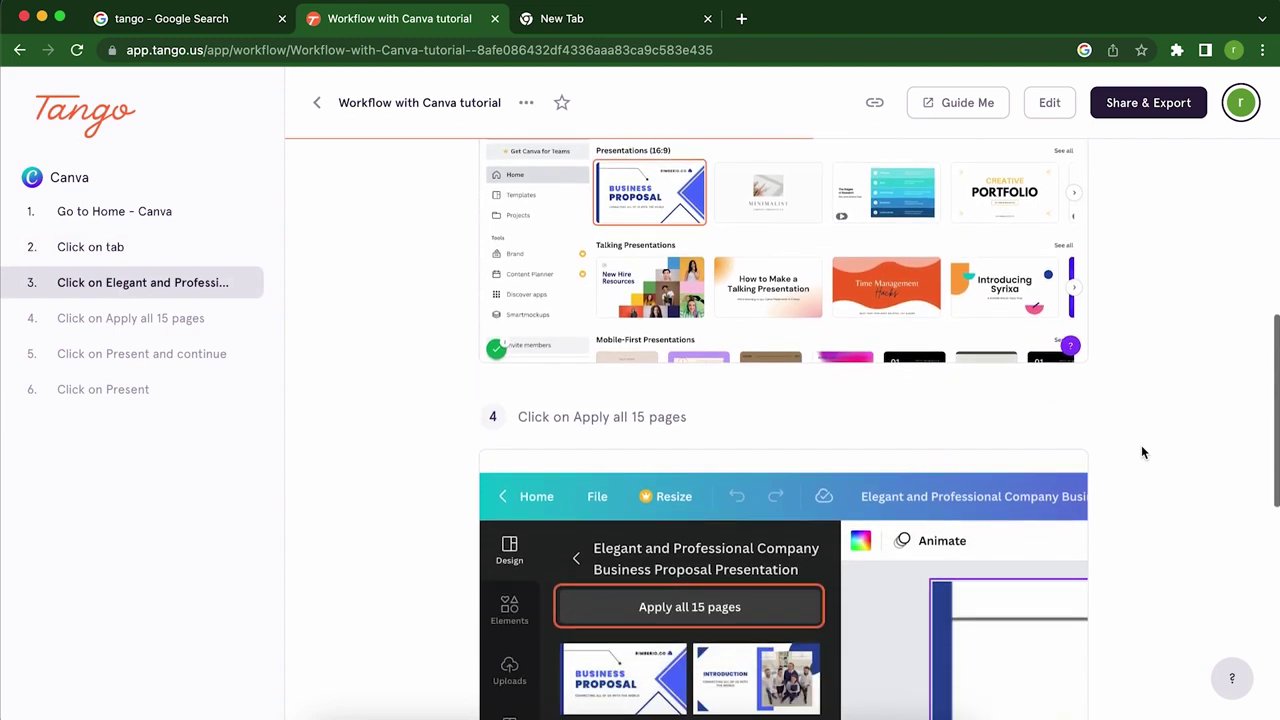
pyautogui.scroll(-2, 1141, 446)
pyautogui.scroll(-1, 1141, 446)
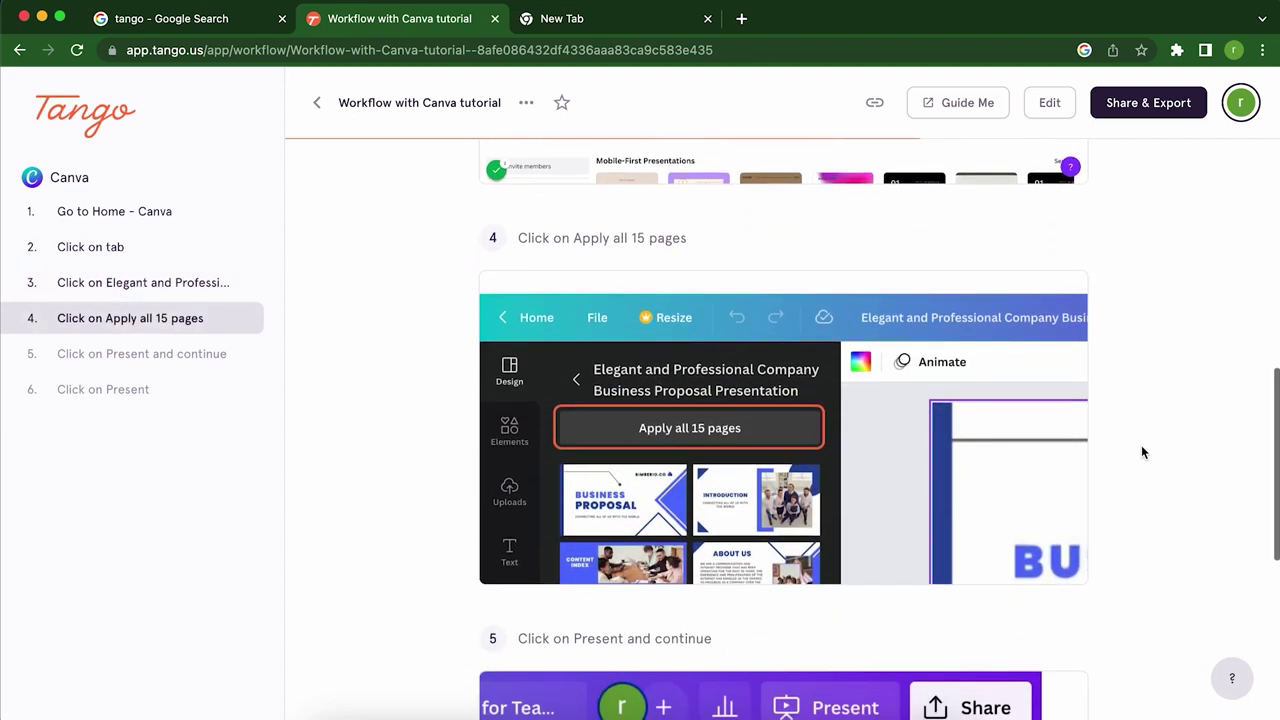
pyautogui.scroll(-1, 1142, 452)
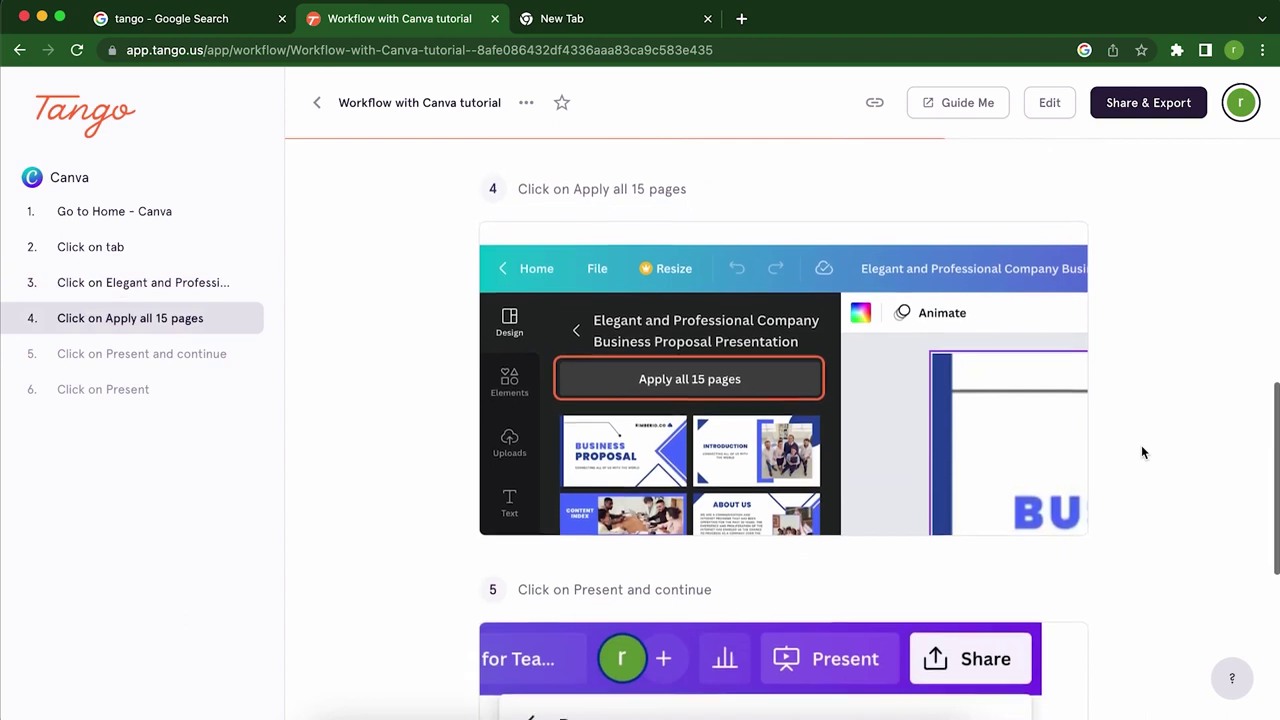